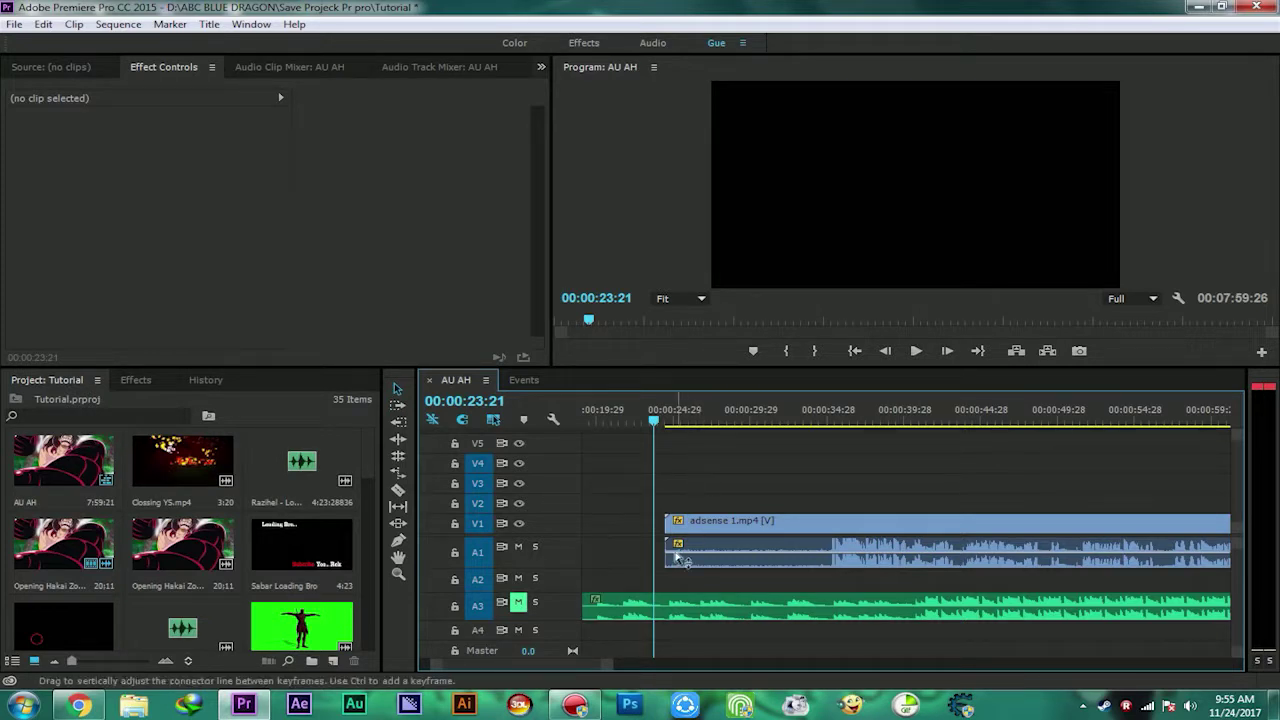
Play the sequence from 00:00:24:01 to listen to the quiet opening of the adsense 1.mp4 clip.
left_click(777, 535)
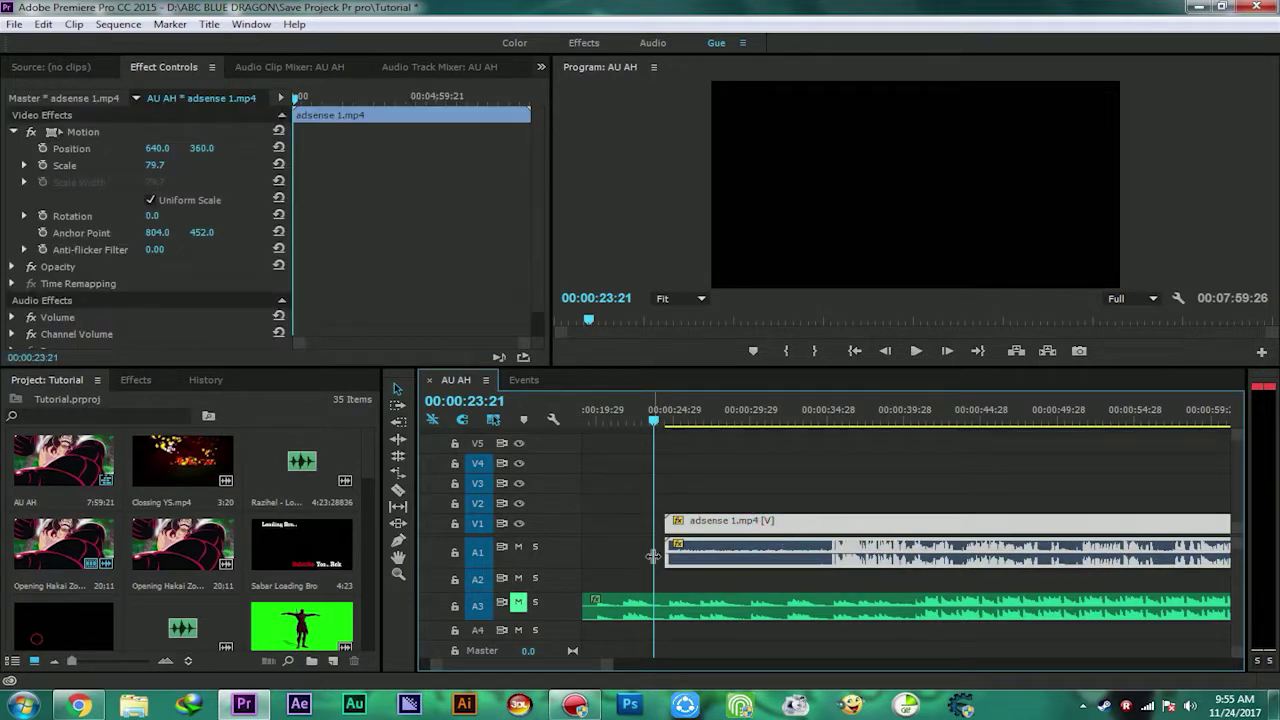
left_click(710, 474)
left_click_drag(657, 414, 660, 424)
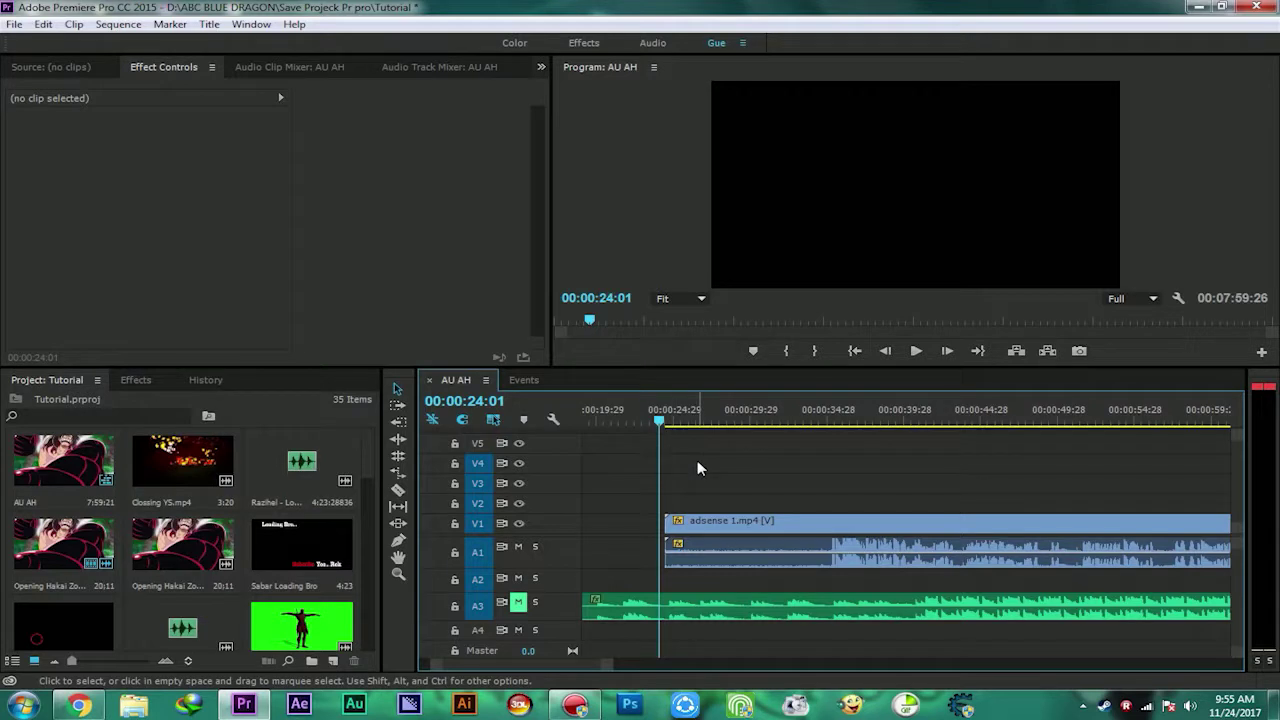
key("space")
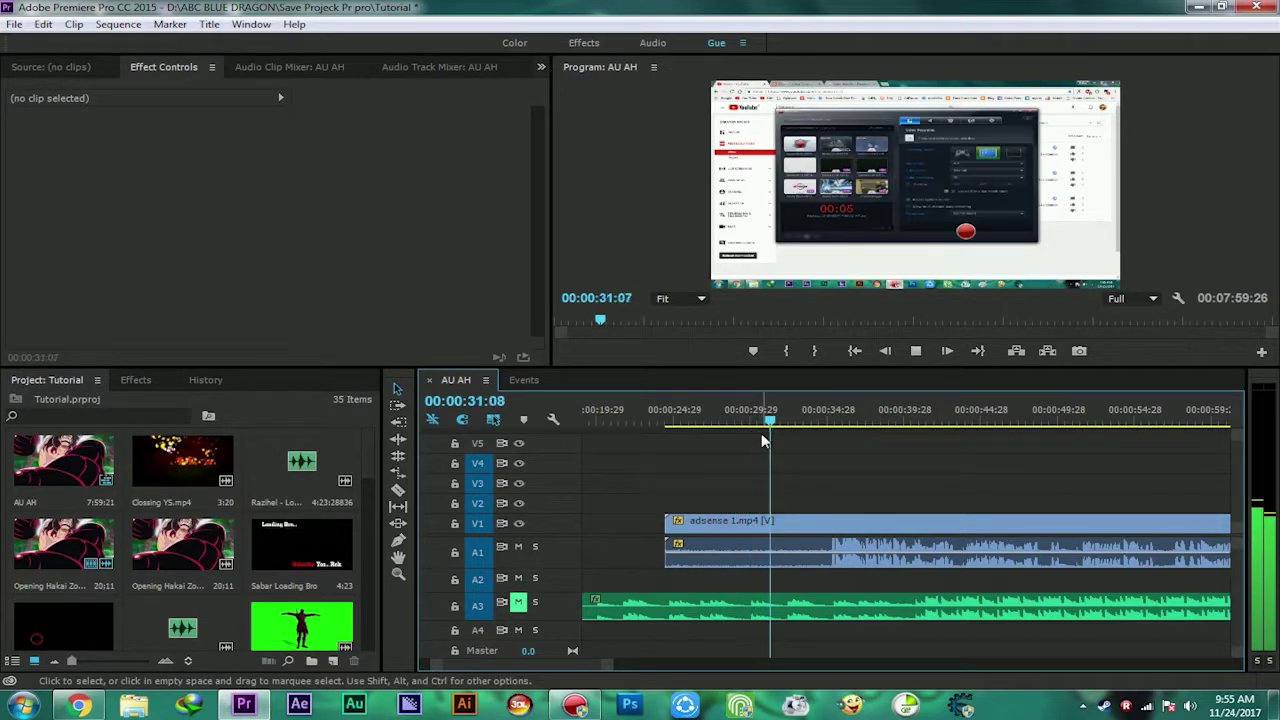
key("space")
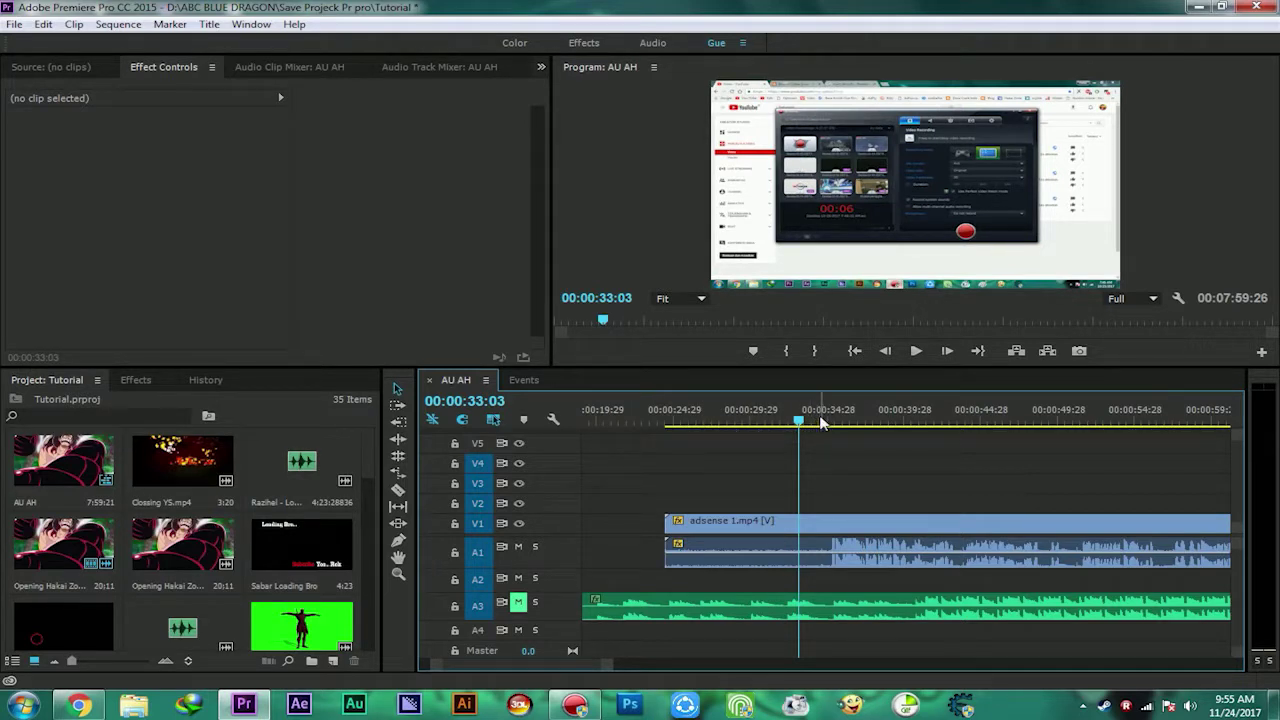
Play adsense 1.mp4 from 00:00:34:27 where the voice begins, and scrub back through the quiet opening before it.
left_click_drag(822, 423, 828, 422)
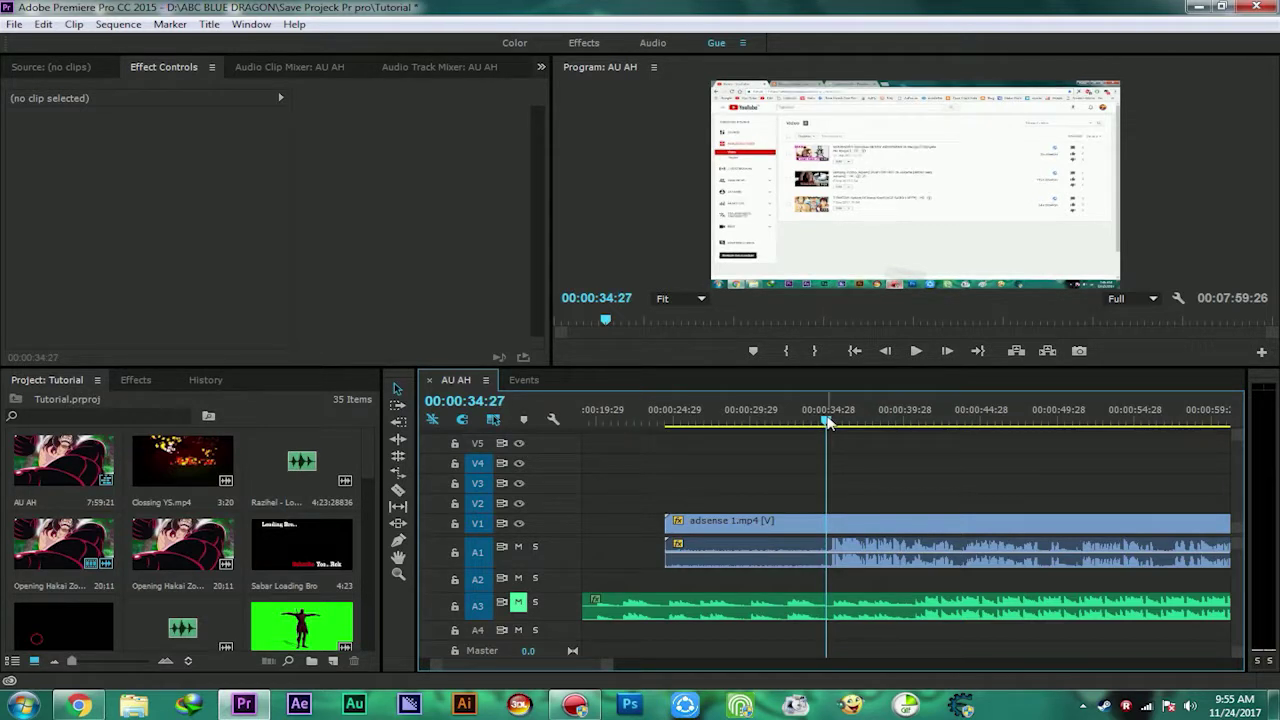
key("space")
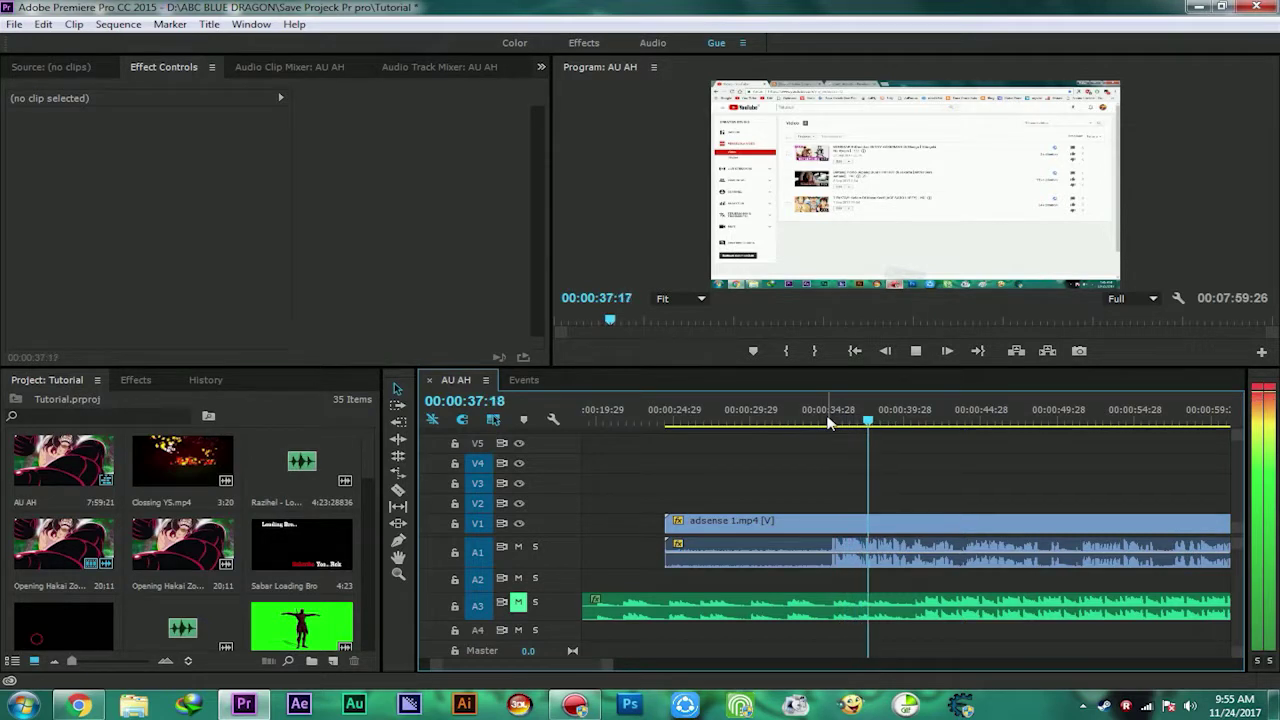
key("space")
left_click_drag(828, 422, 803, 422)
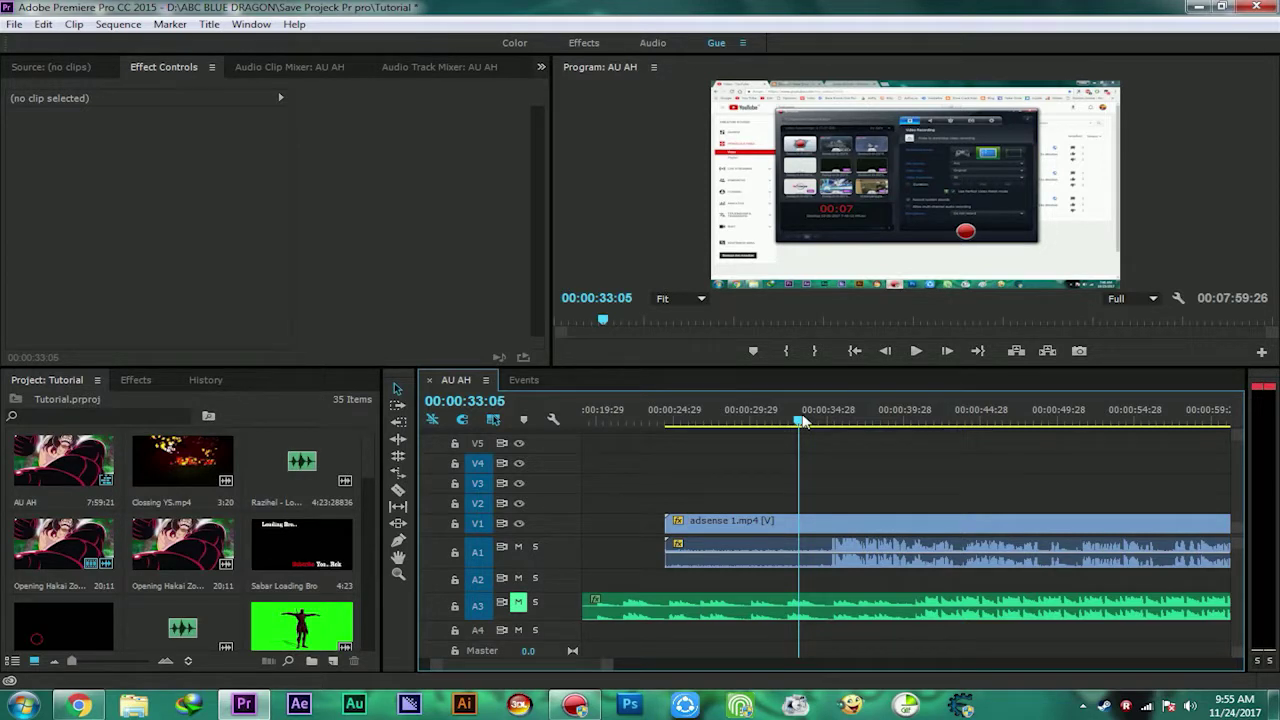
left_click_drag(653, 422, 682, 422)
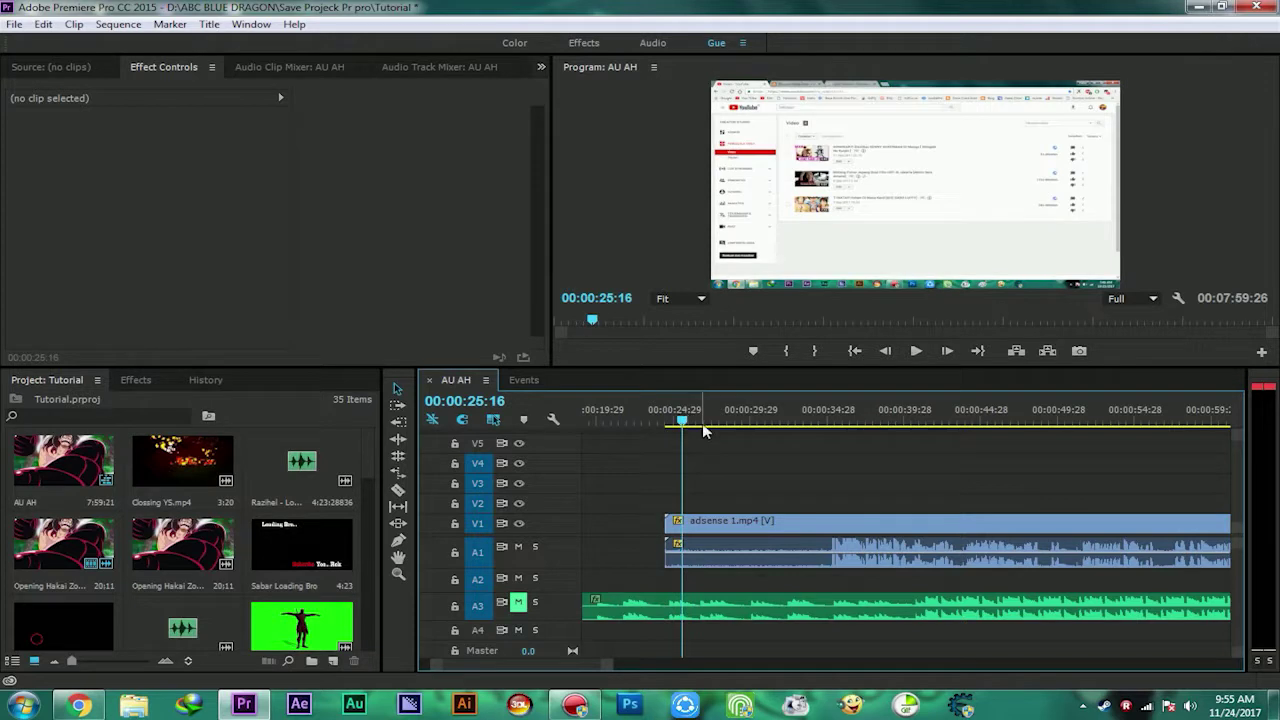
Send the adsense 1.mp4 timeline clip to Adobe Audition for audio editing.
left_click(729, 527)
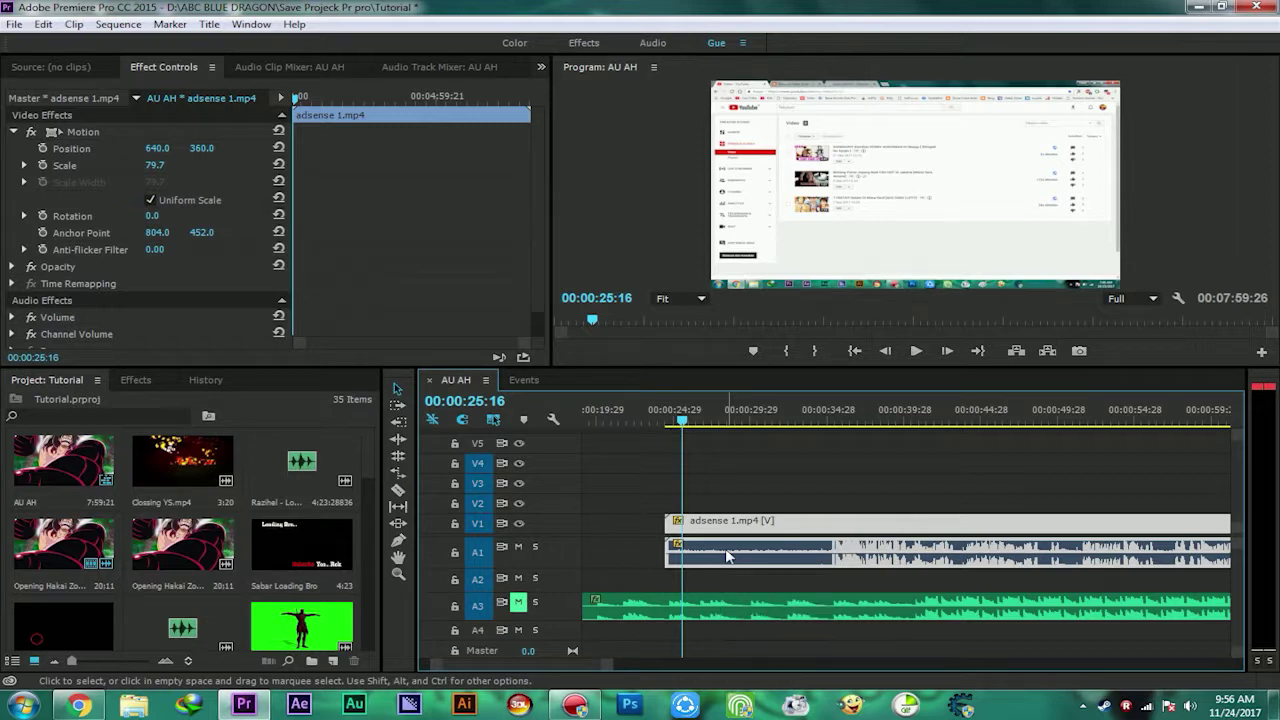
left_click(660, 420)
left_click_drag(662, 420, 657, 420)
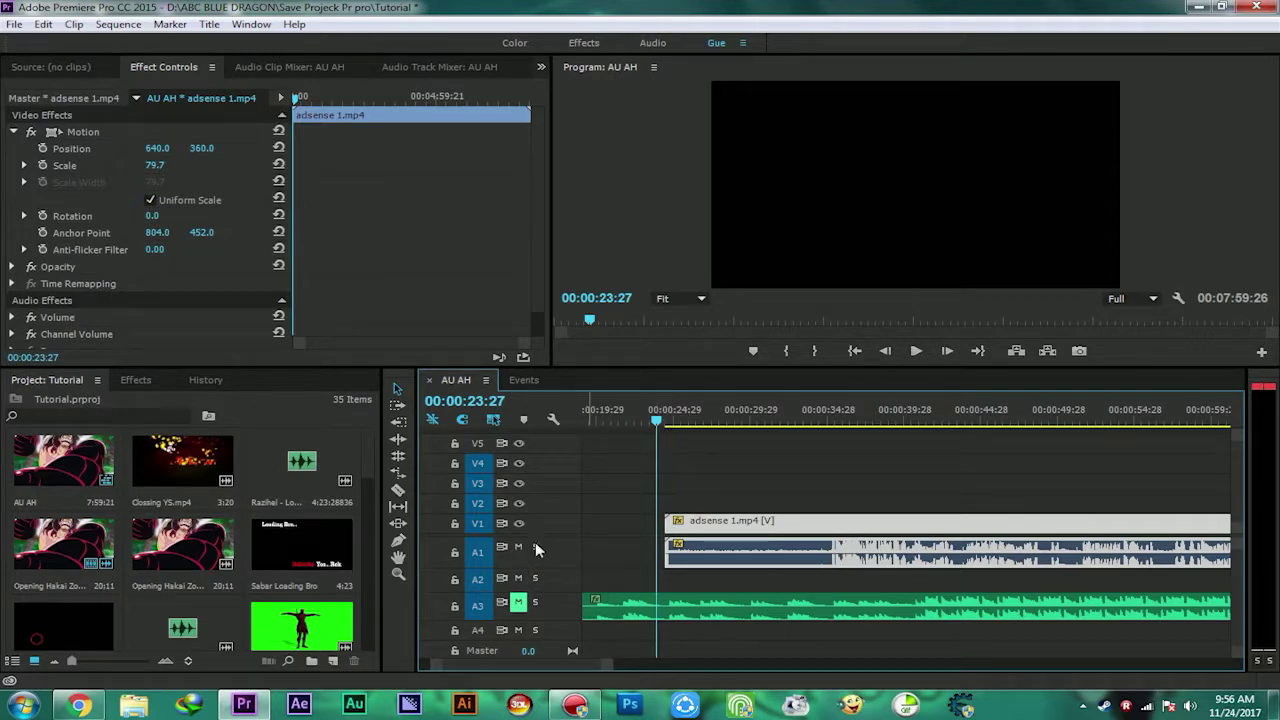
left_click(650, 562)
left_click(723, 550)
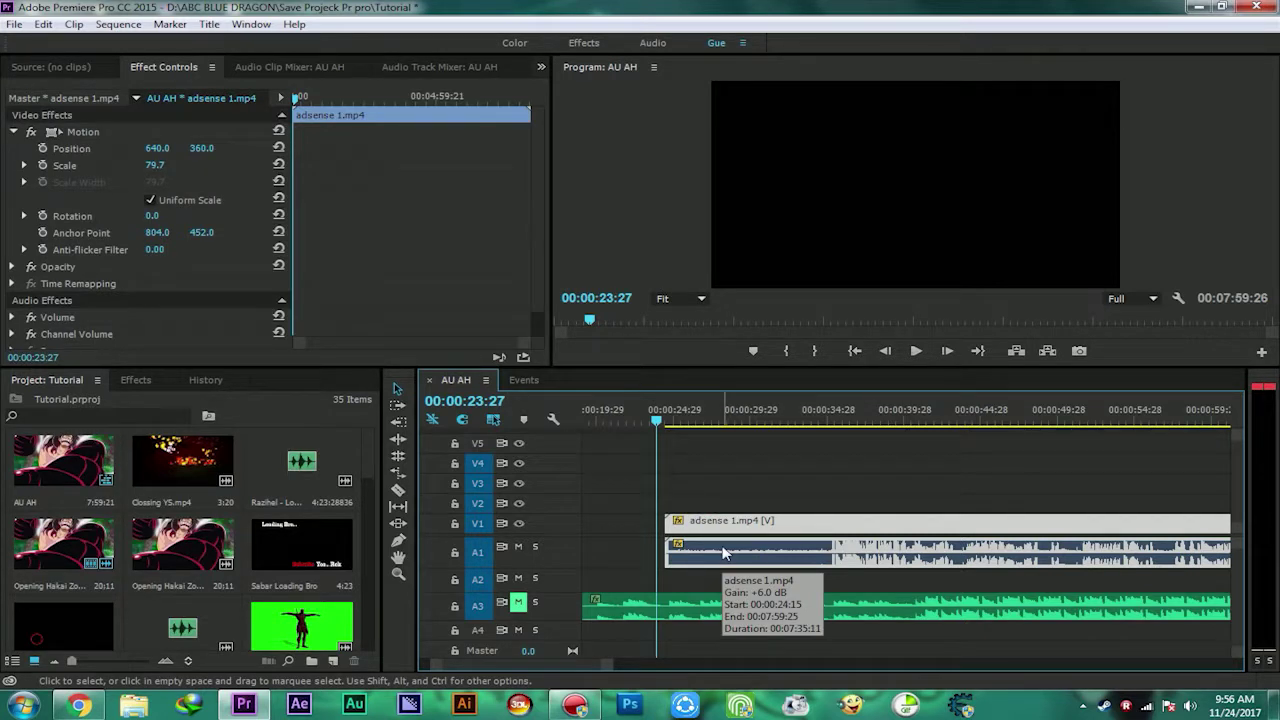
right_click(724, 553)
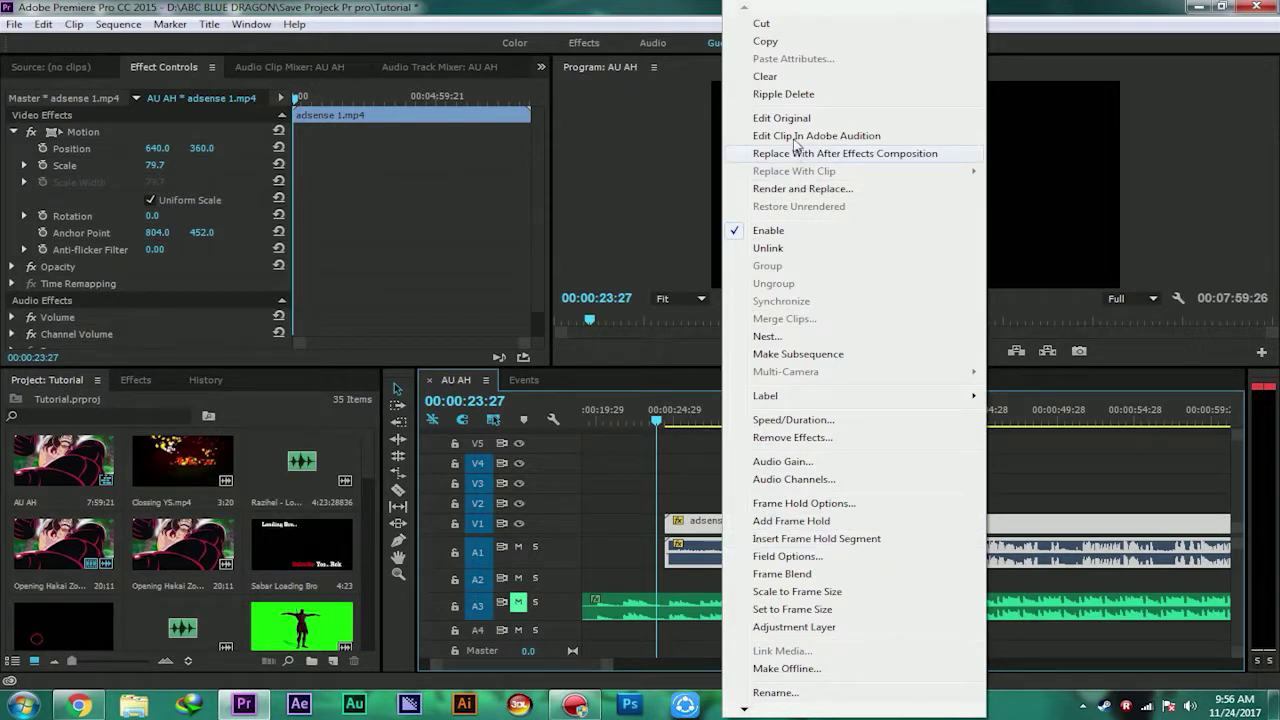
left_click(801, 188)
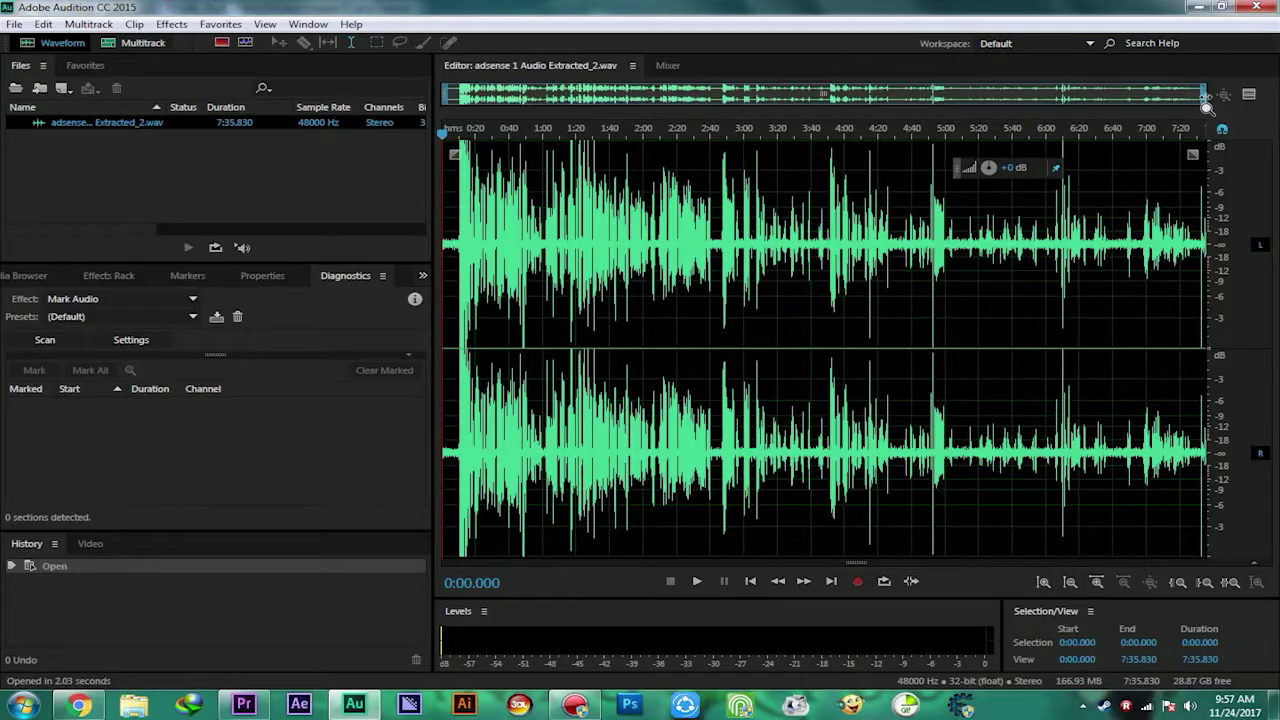
Examine the opening seconds of the extracted waveform and play it from 0:09.274 to hear the change from background noise to voice.
left_click_drag(1205, 100, 491, 139)
left_click(436, 136)
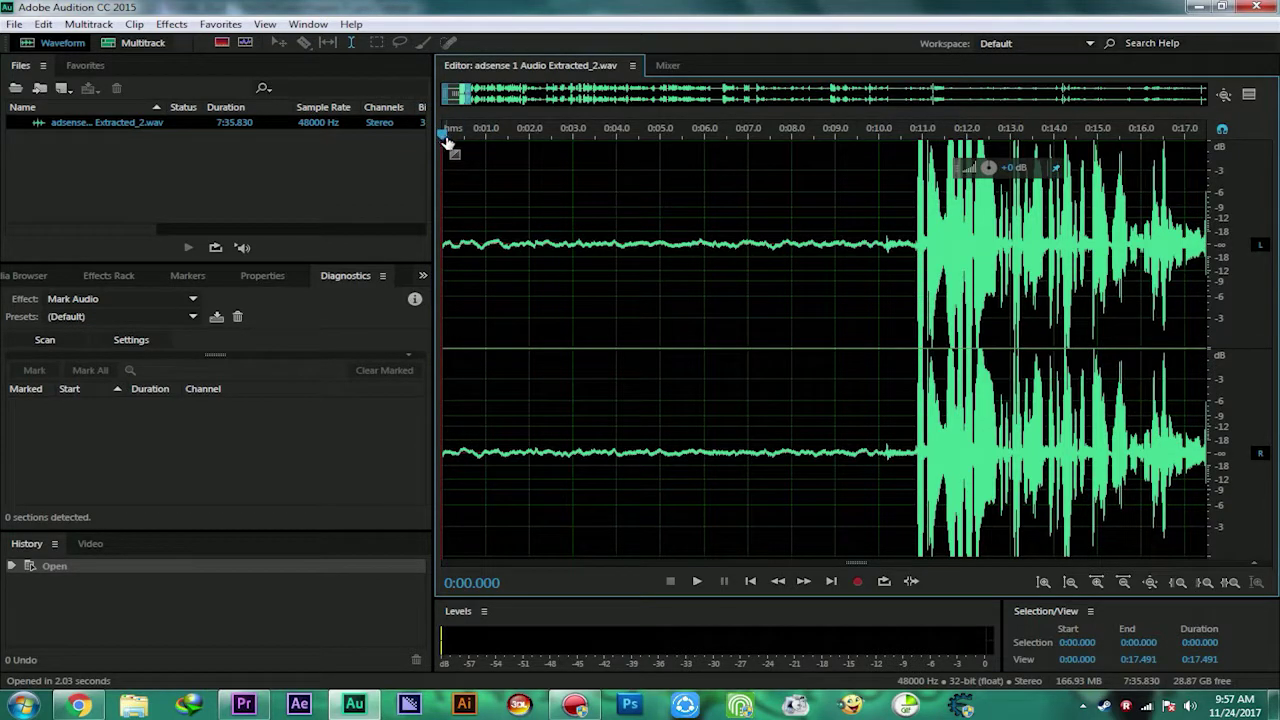
left_click(834, 131)
left_click_drag(839, 135, 846, 137)
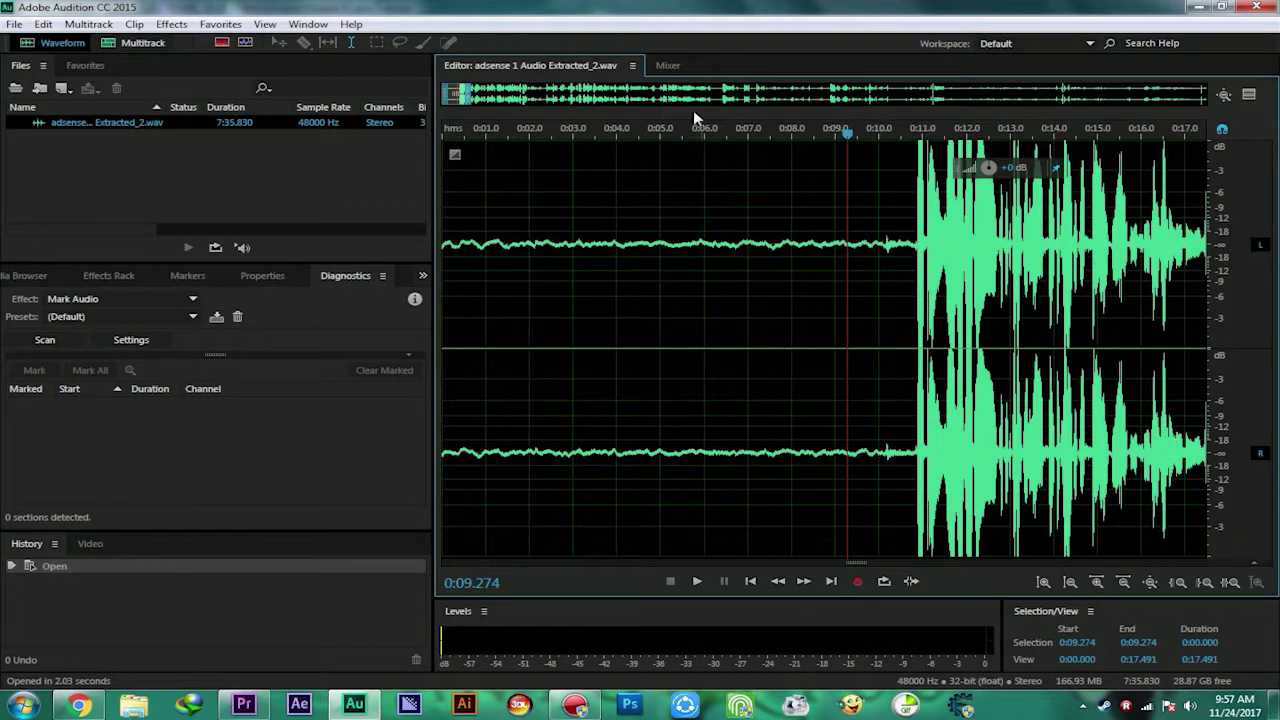
left_click_drag(470, 94, 464, 95)
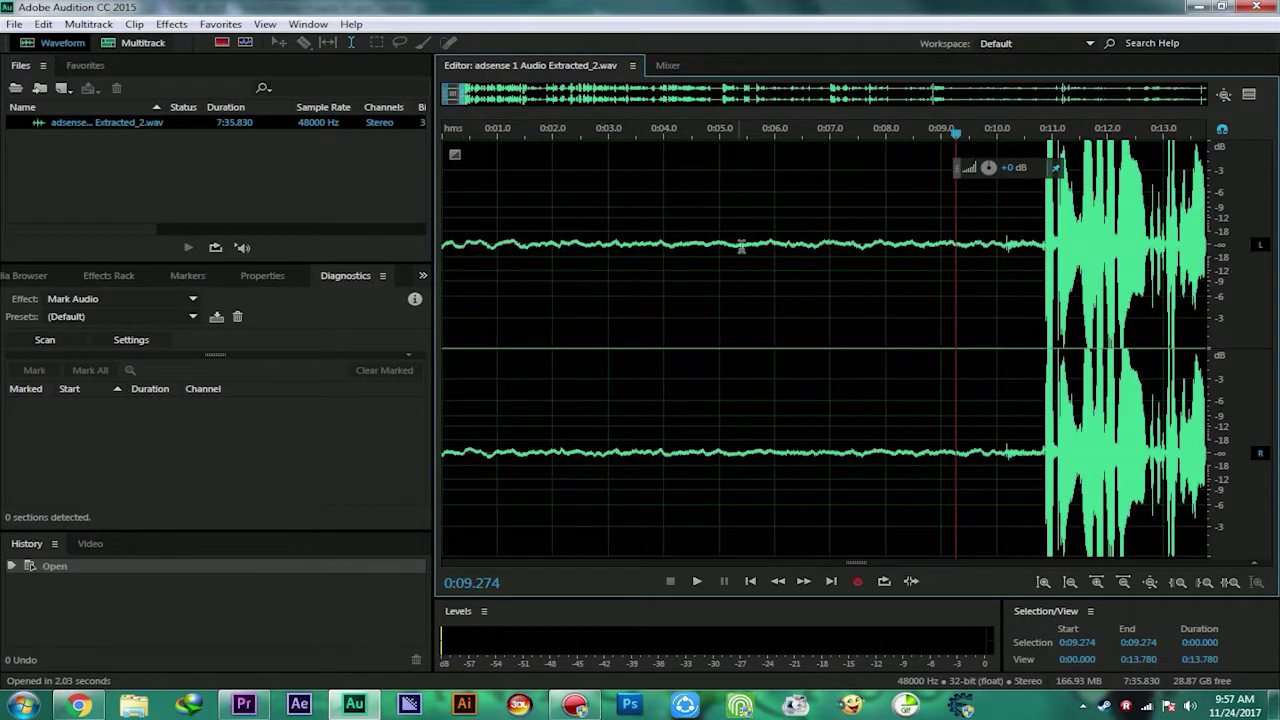
scroll(743, 250, "up", 2)
scroll(743, 250, "down", 3)
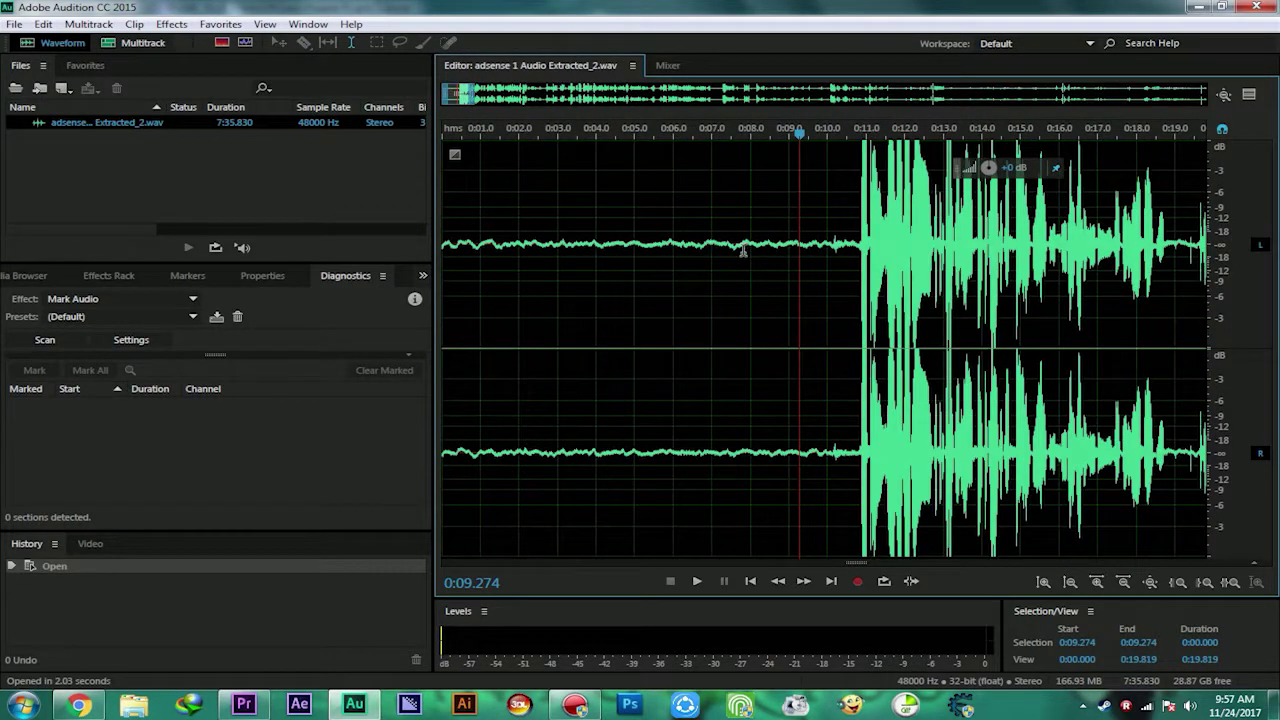
left_click_drag(459, 94, 468, 94)
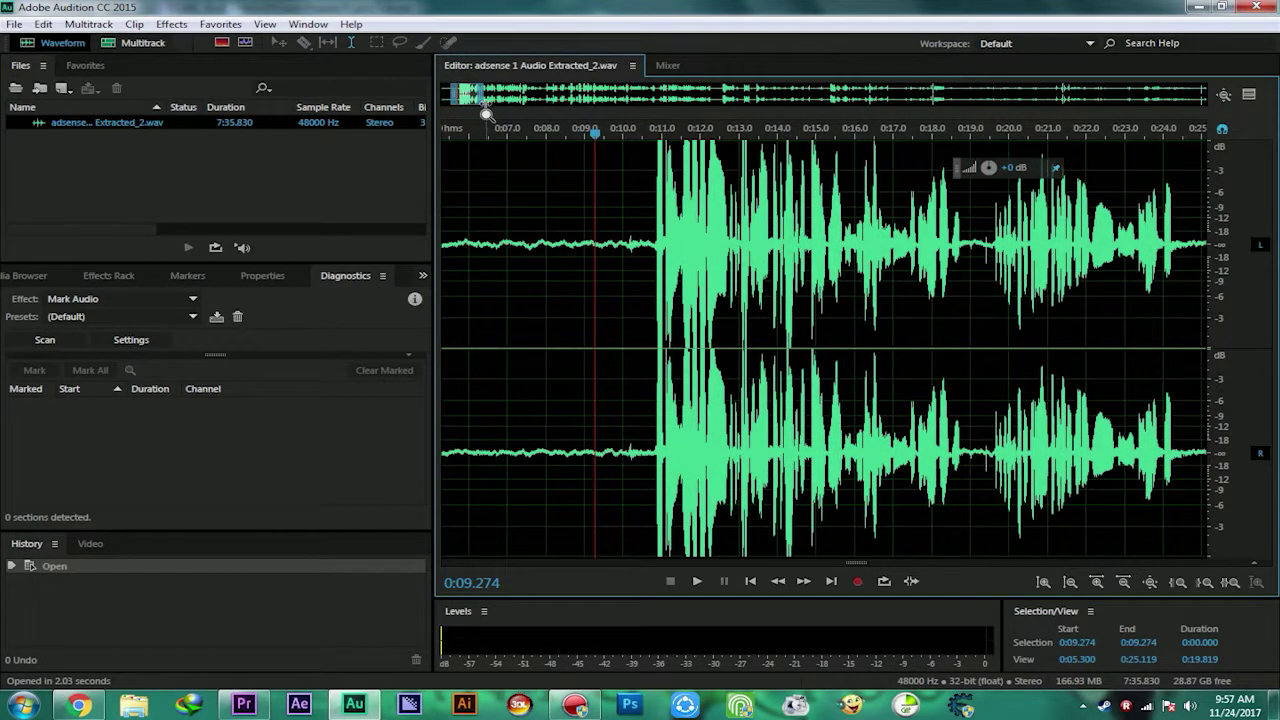
key("space")
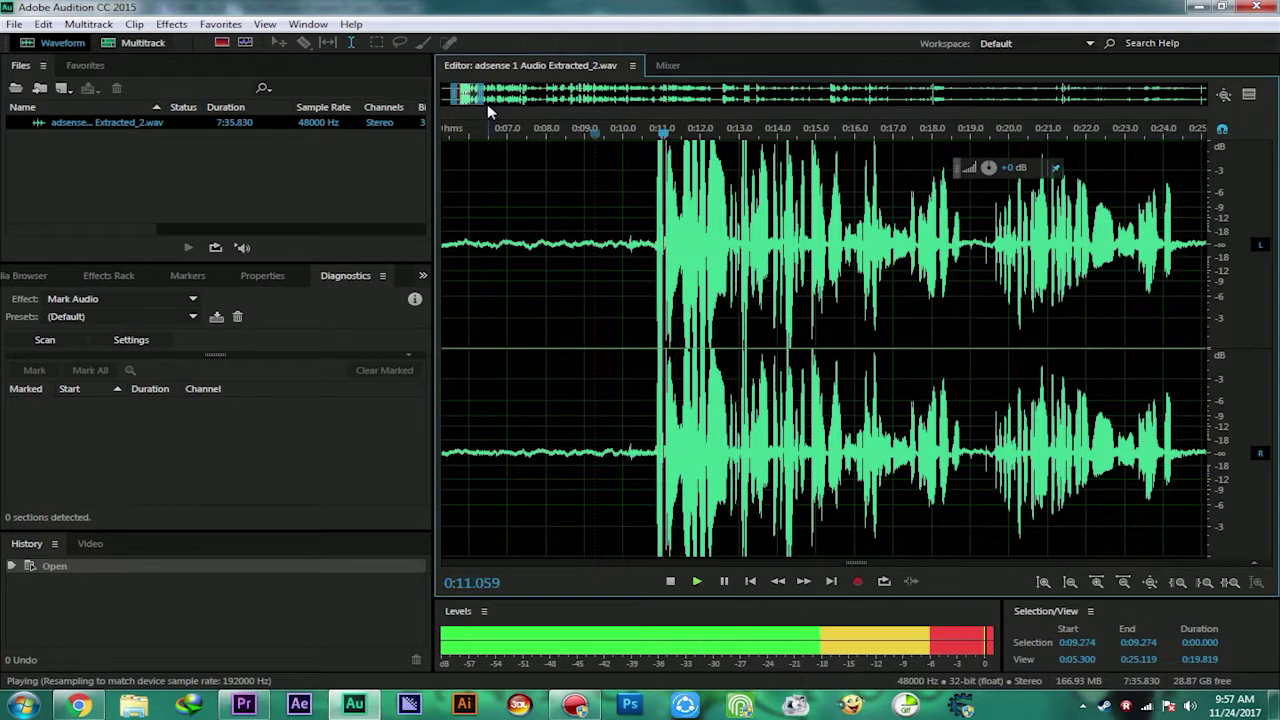
key("space")
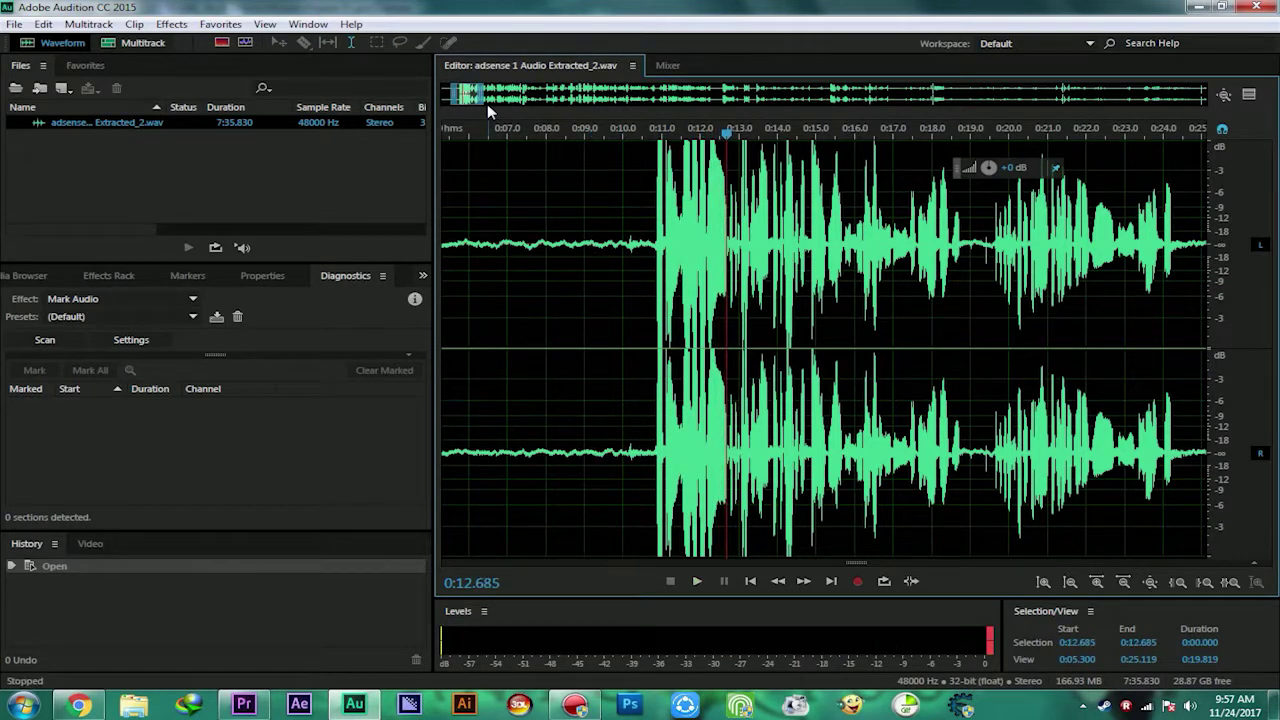
Scrub across the start of the voice near 0:11 and play the pause between phrases from about 0:18 to hear the background noise.
left_click(632, 134)
left_click_drag(632, 134, 666, 153)
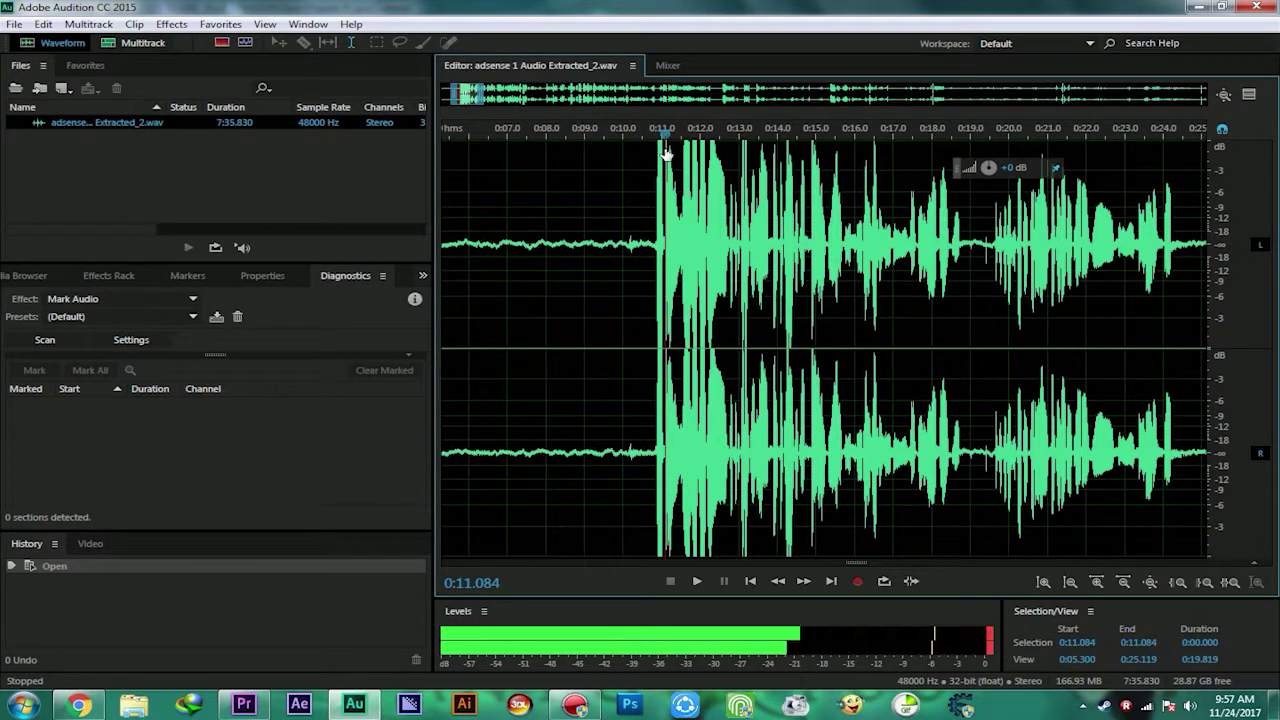
left_click_drag(942, 126, 947, 136)
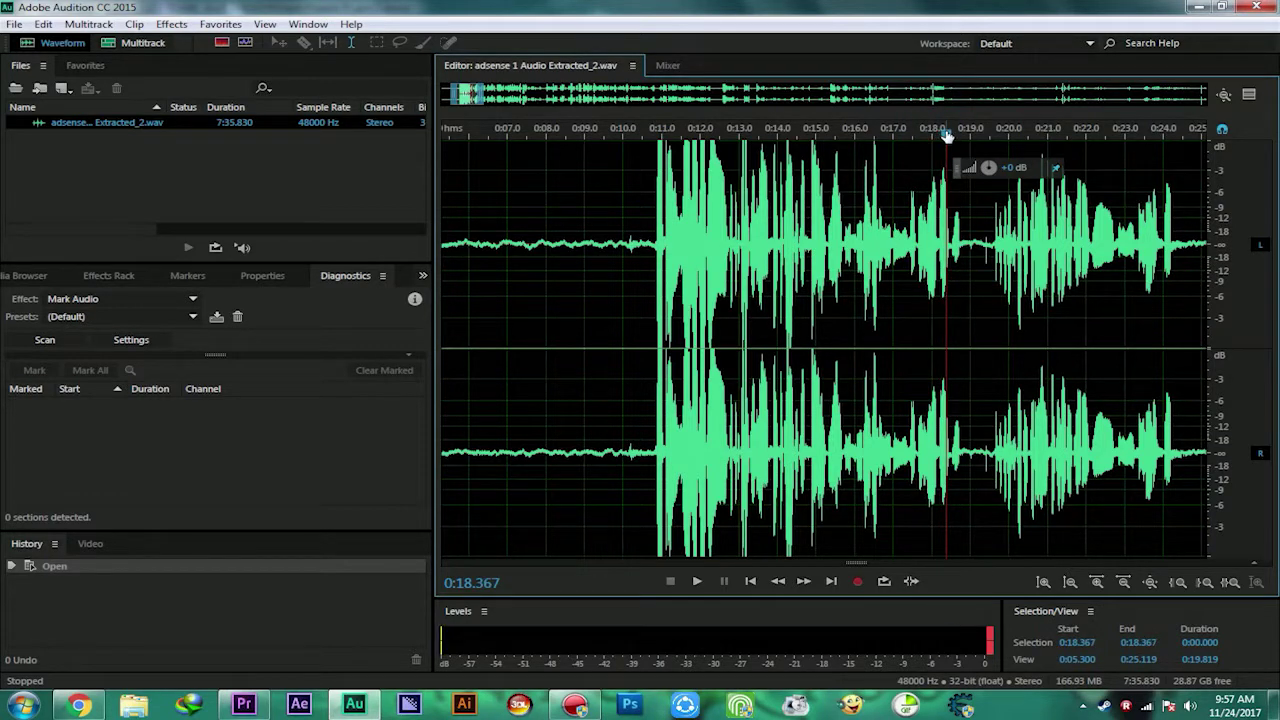
key("space")
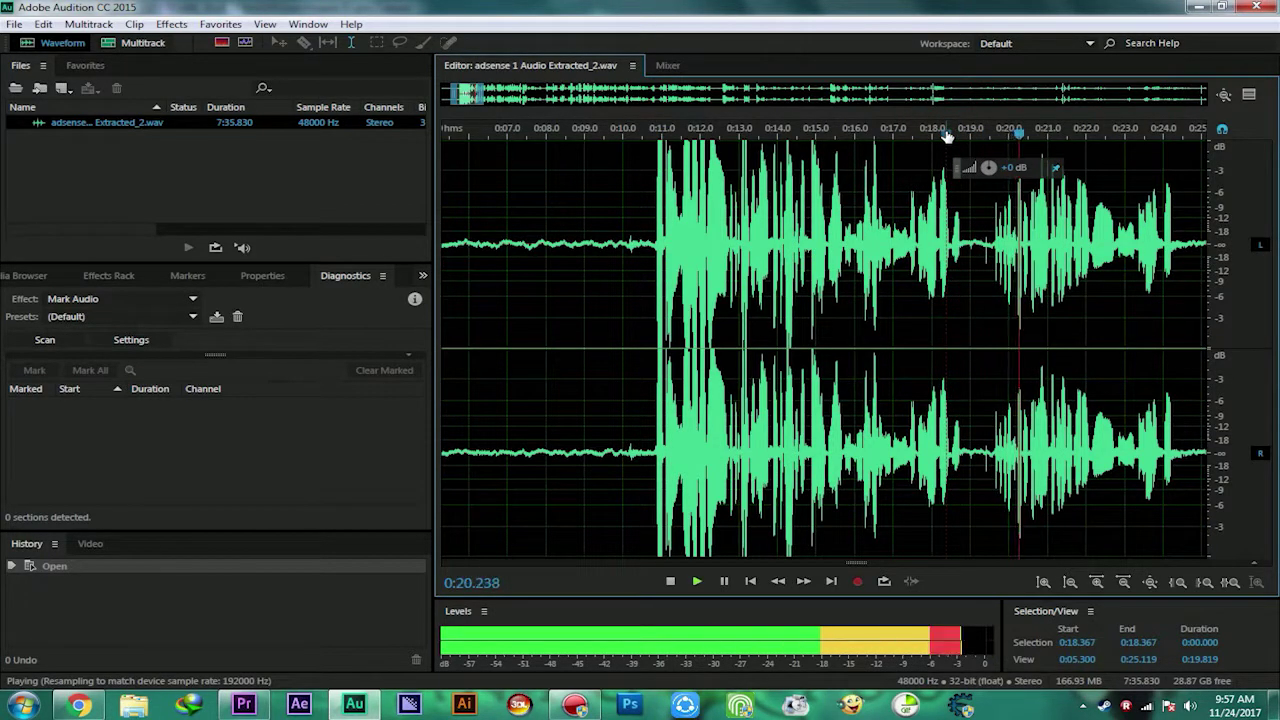
key("space")
left_click(932, 131)
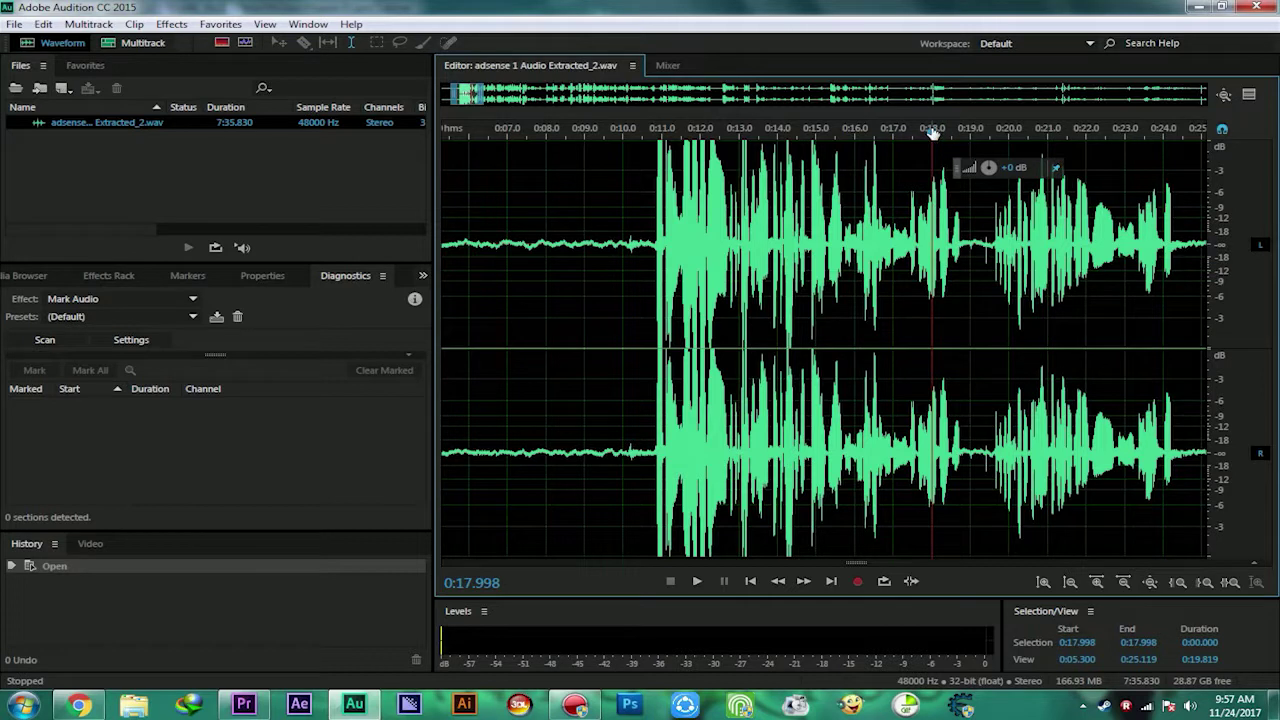
key("space")
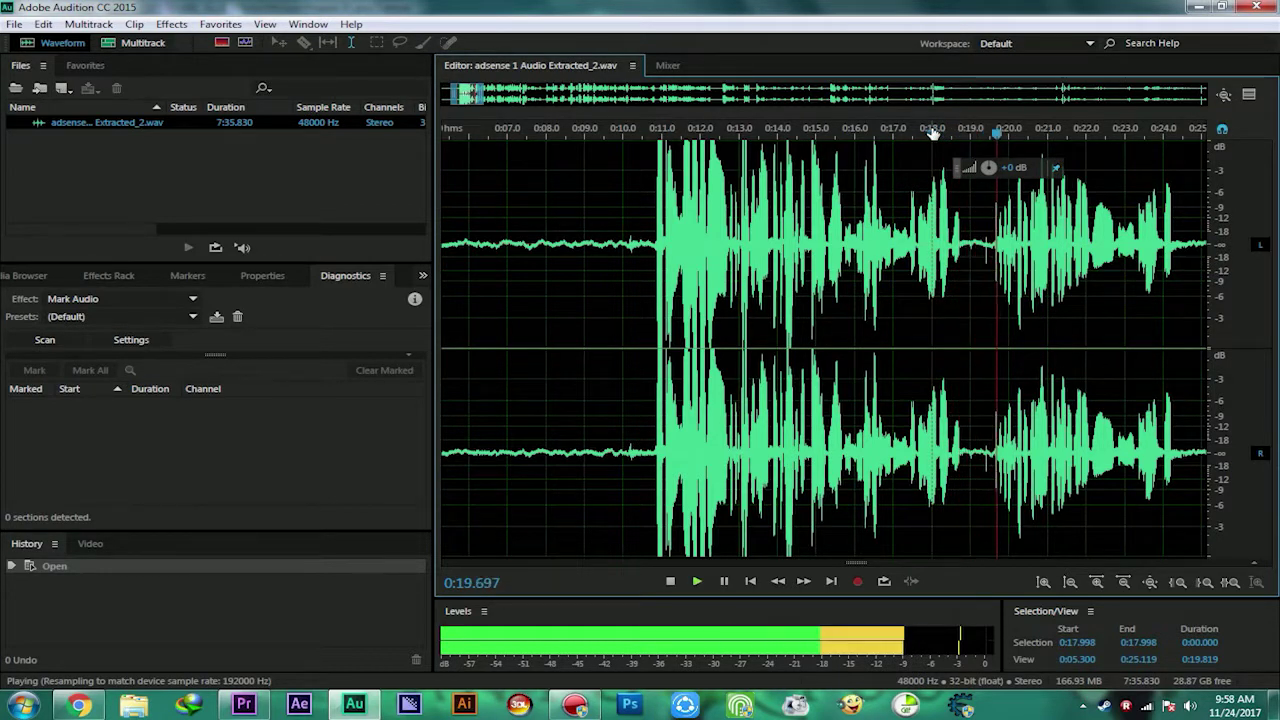
key("space")
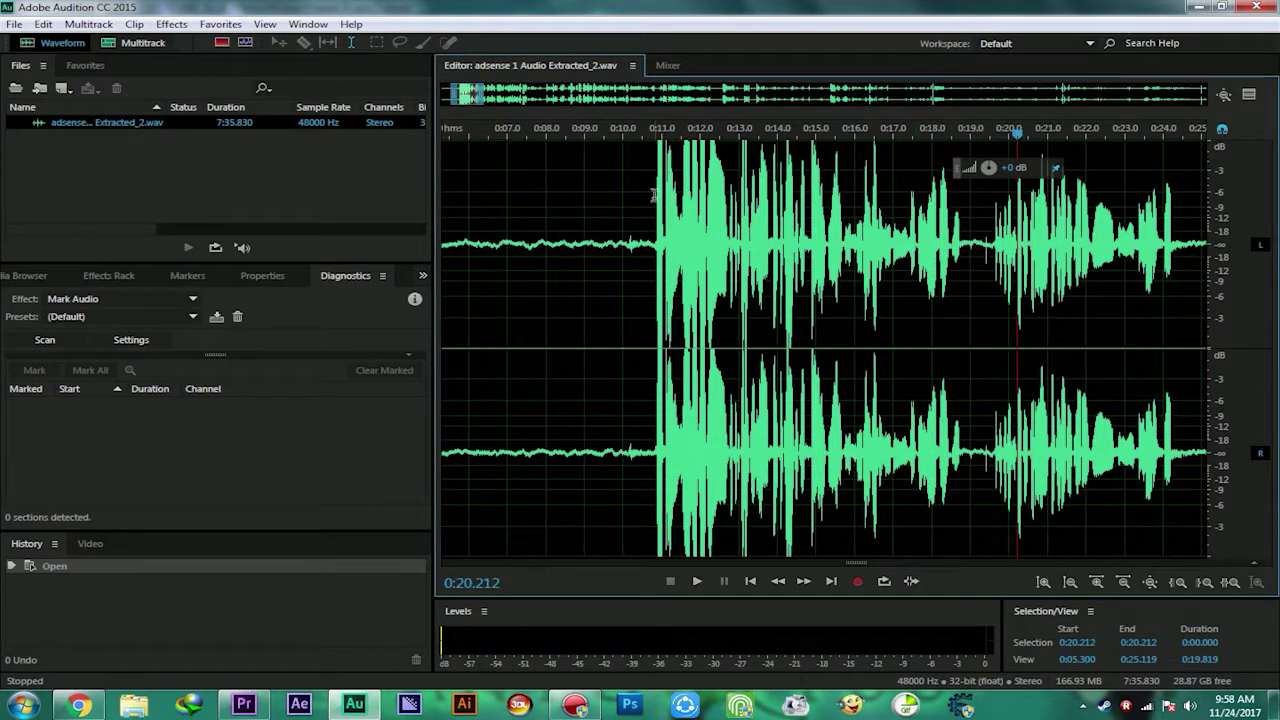
Select the voice-free opening from 0:00.000 to 0:10.785 and capture it as the noise print.
left_click_drag(470, 97, 442, 140)
left_click(454, 134)
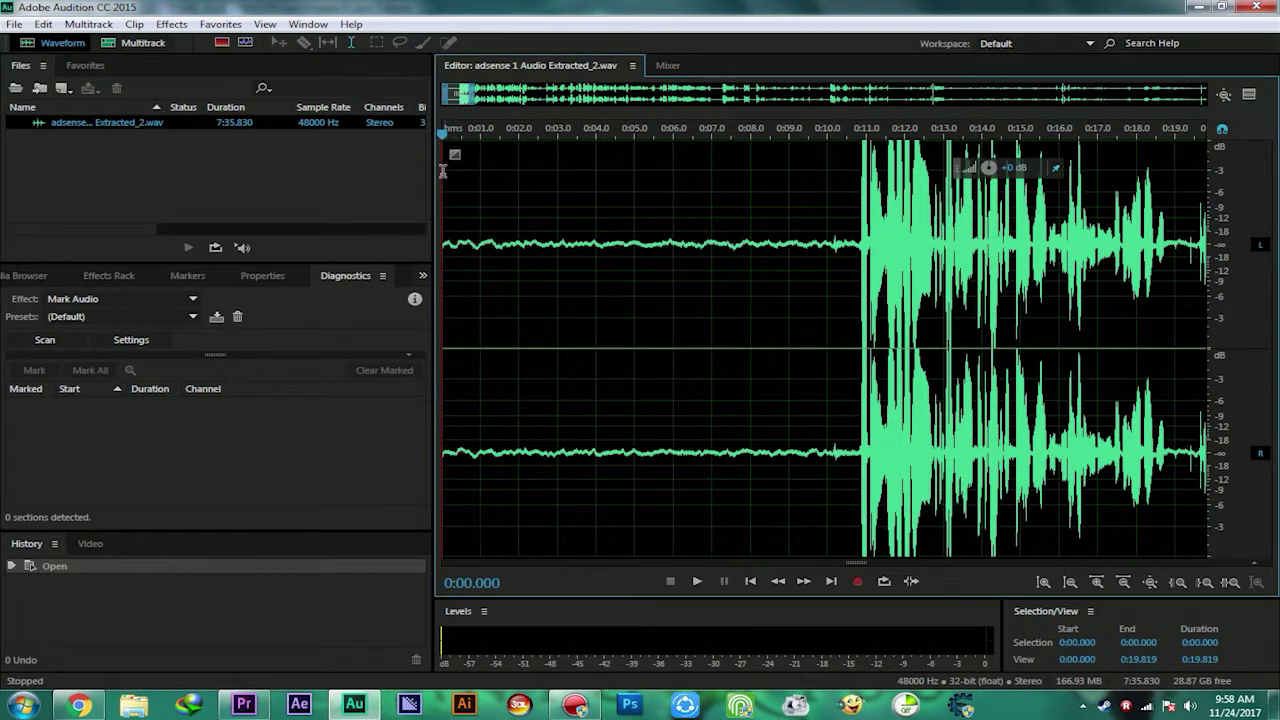
left_click_drag(444, 171, 858, 201)
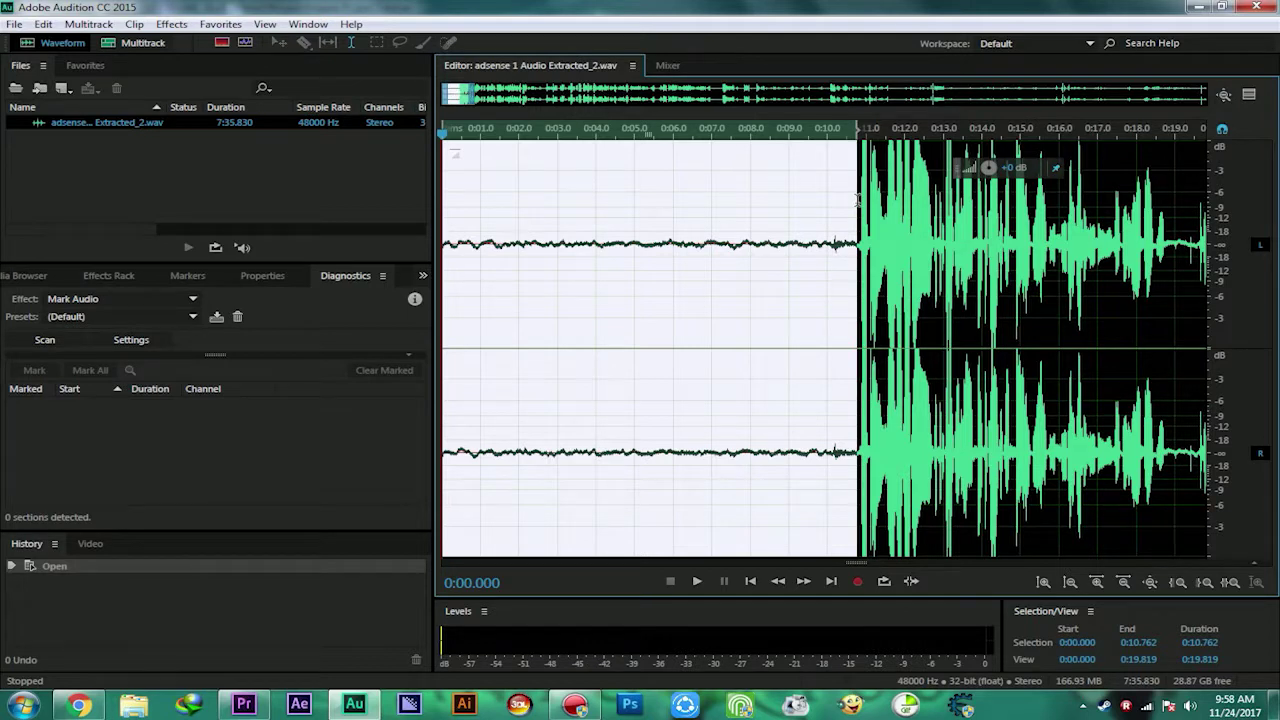
left_click_drag(857, 198, 857, 203)
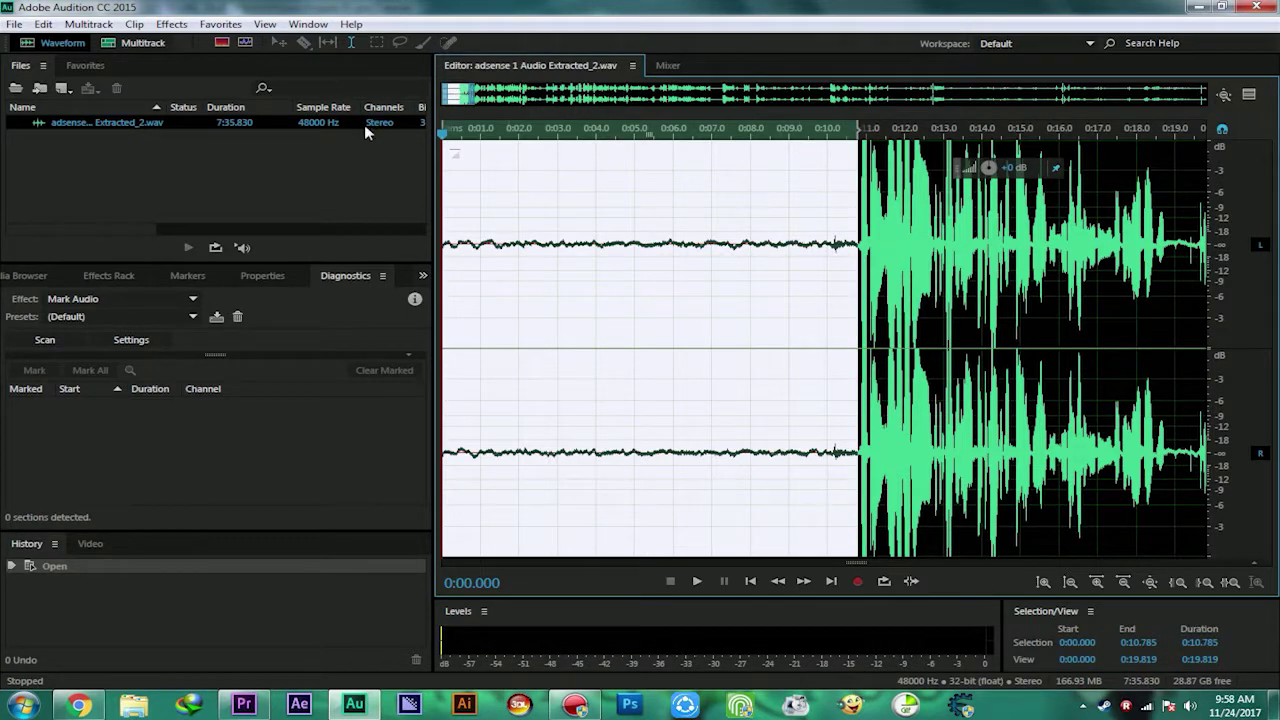
left_click(168, 27)
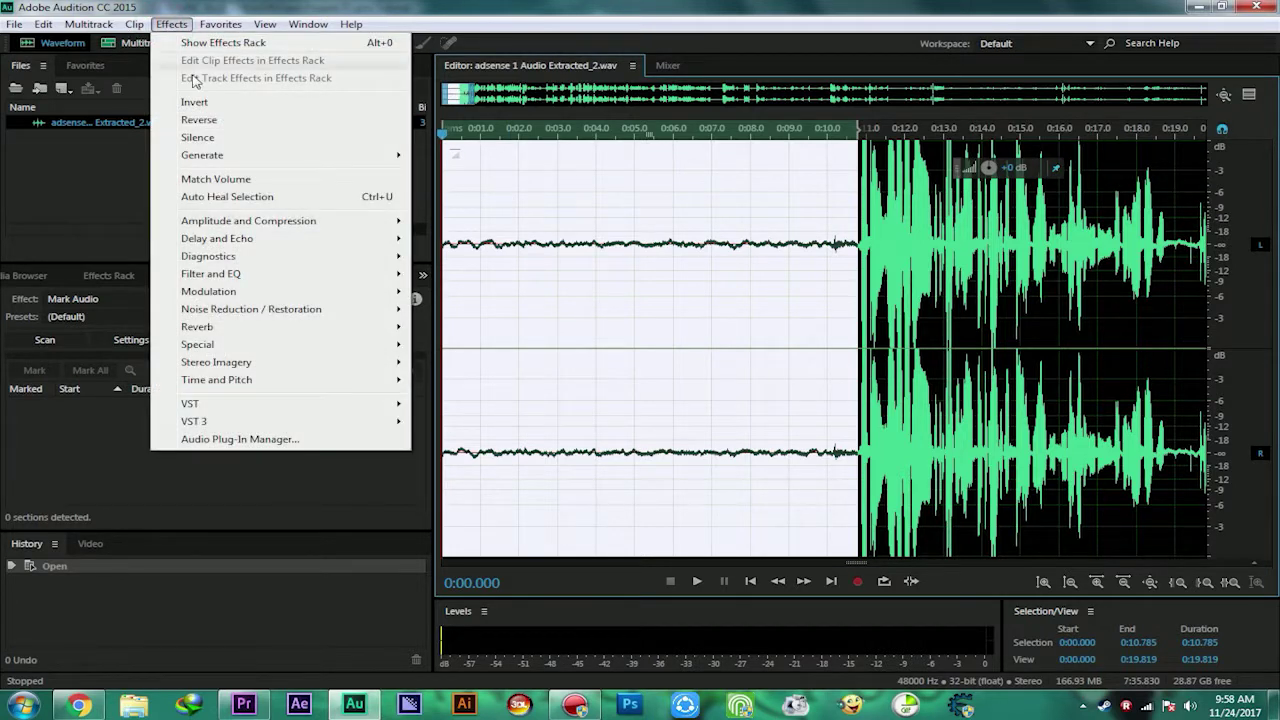
mouse_move(305, 312)
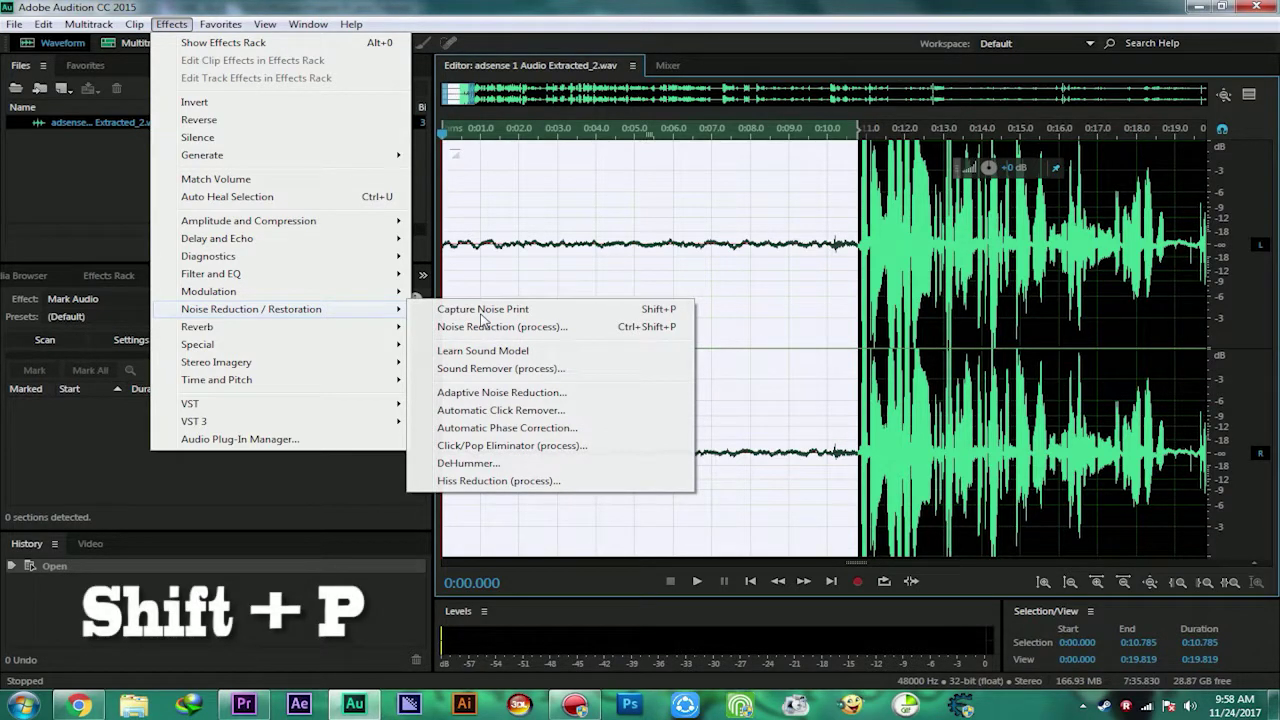
left_click(481, 312)
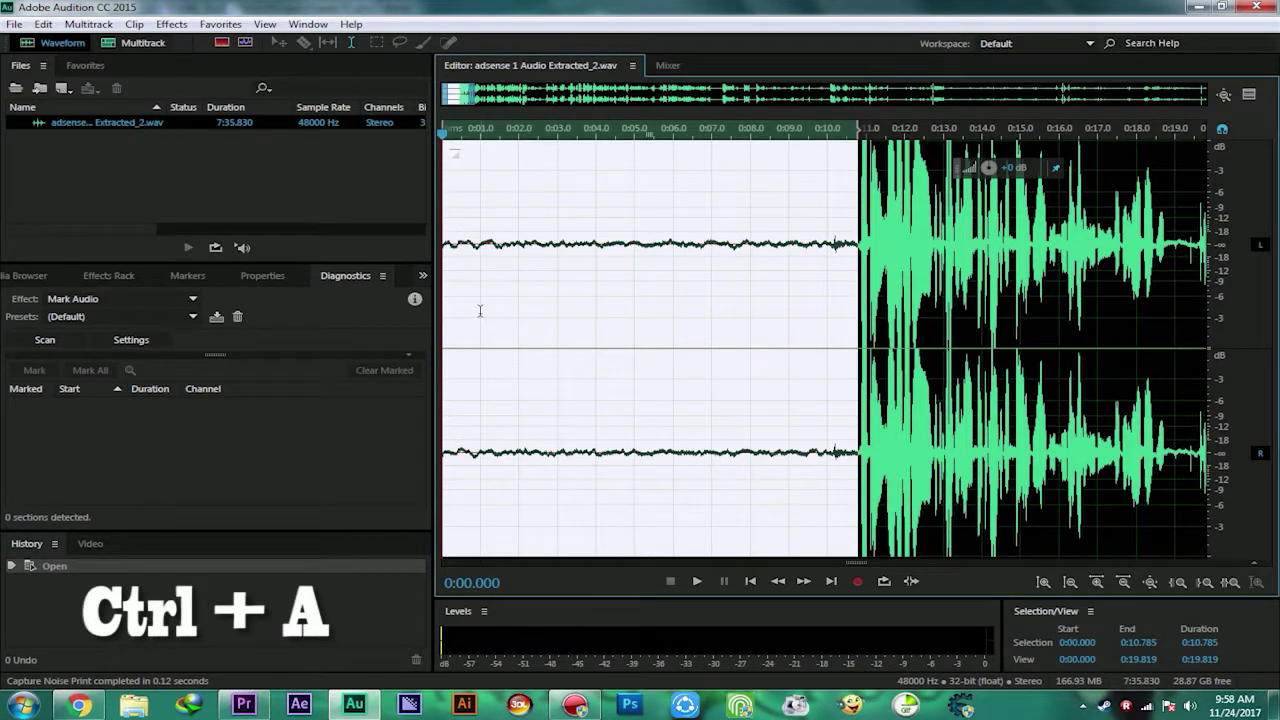
Select the entire waveform and open the Noise Reduction process, placing its dialog clear of the voice section.
key("ctrl+a")
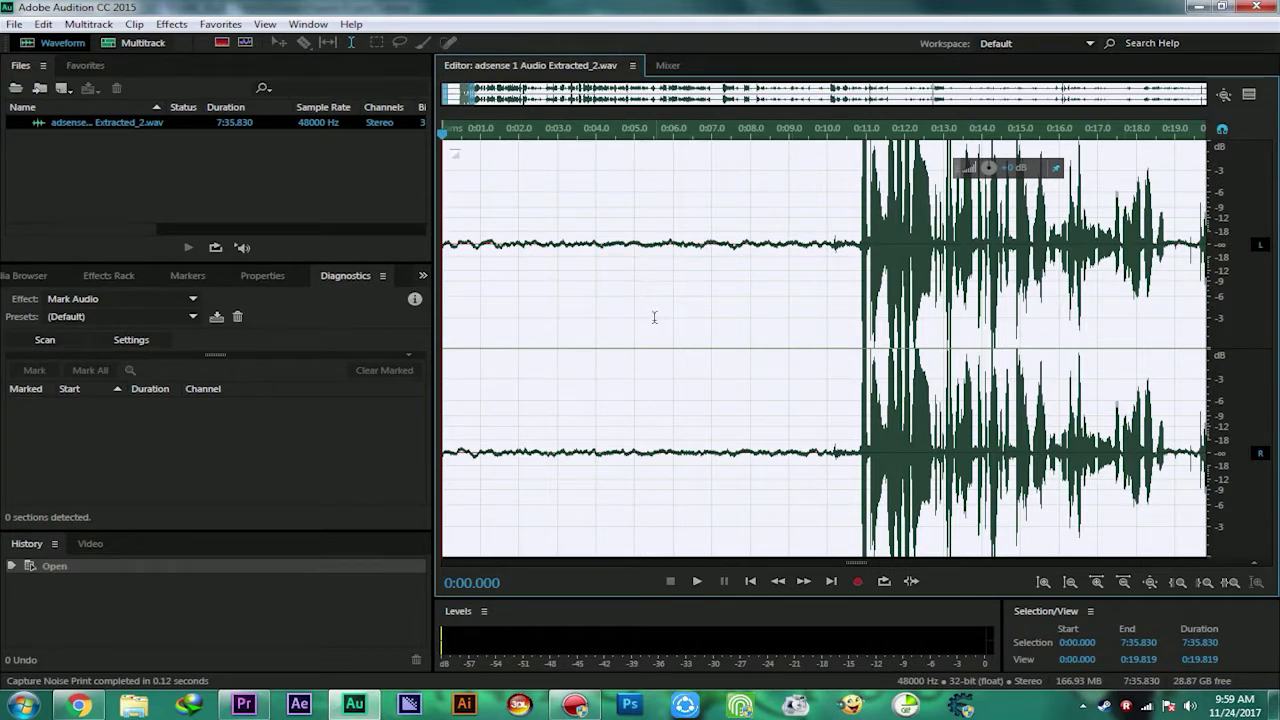
left_click(172, 25)
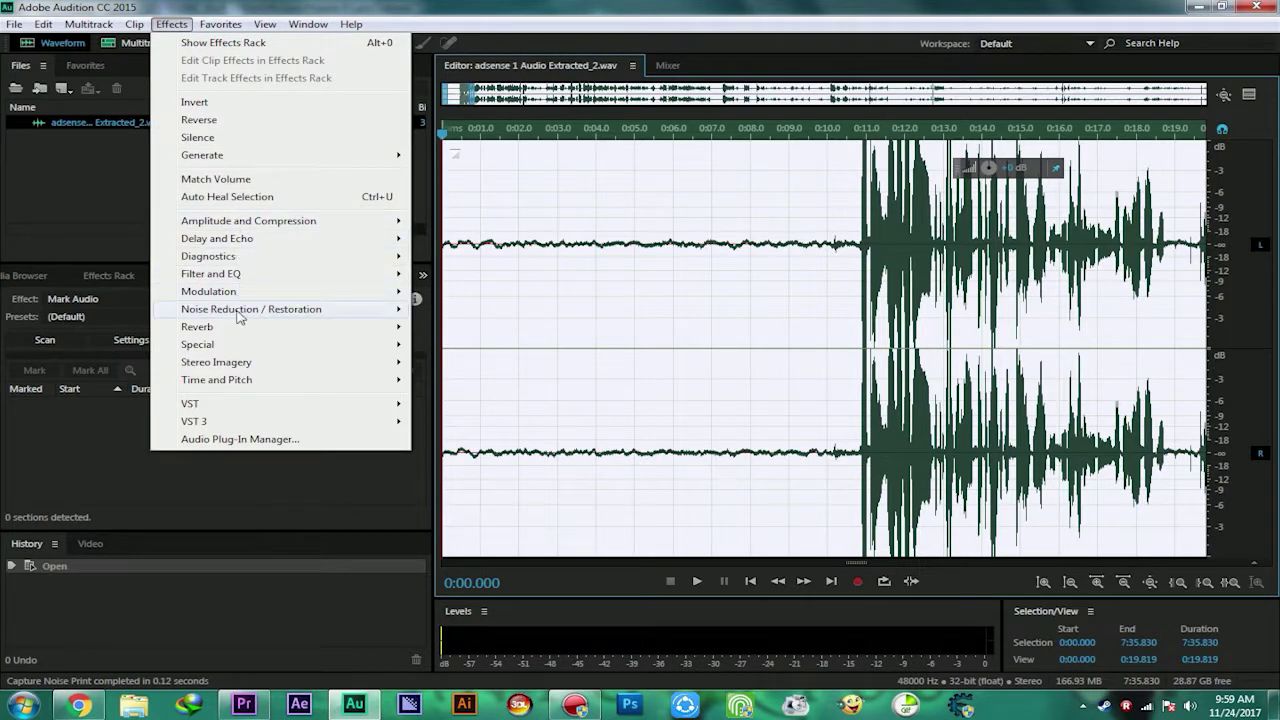
mouse_move(380, 318)
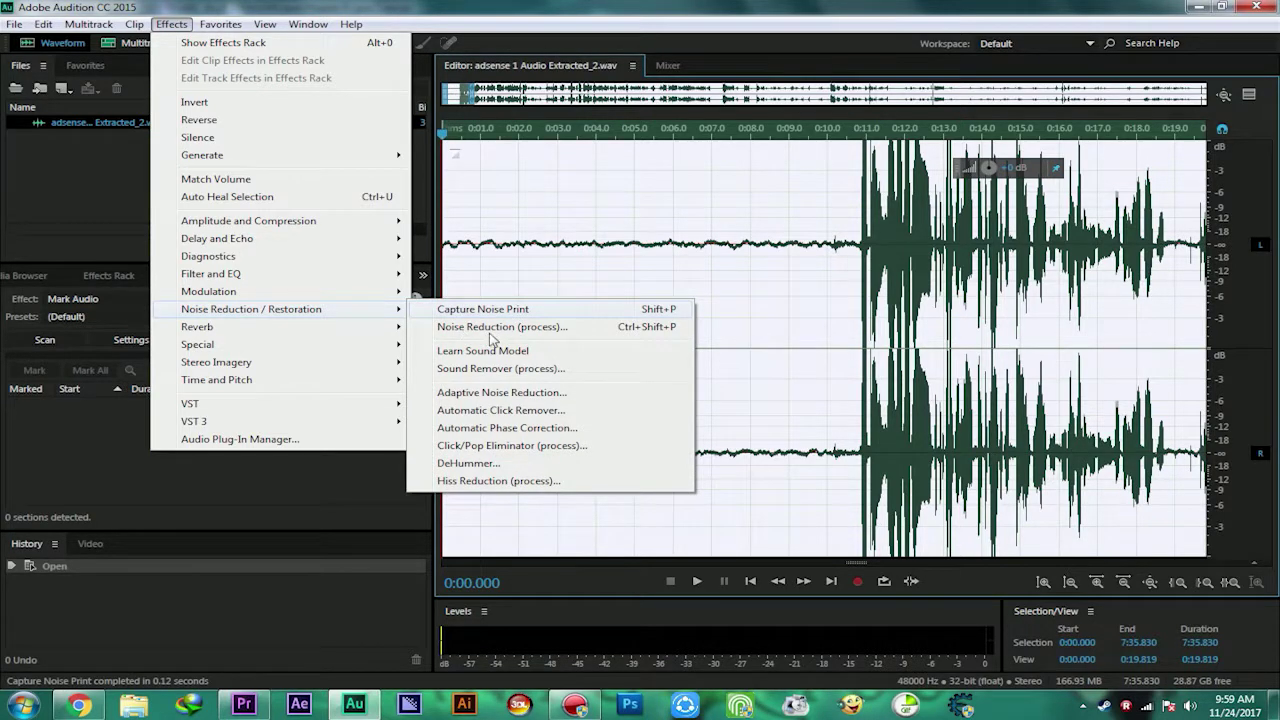
left_click(557, 337)
left_click_drag(509, 241, 524, 177)
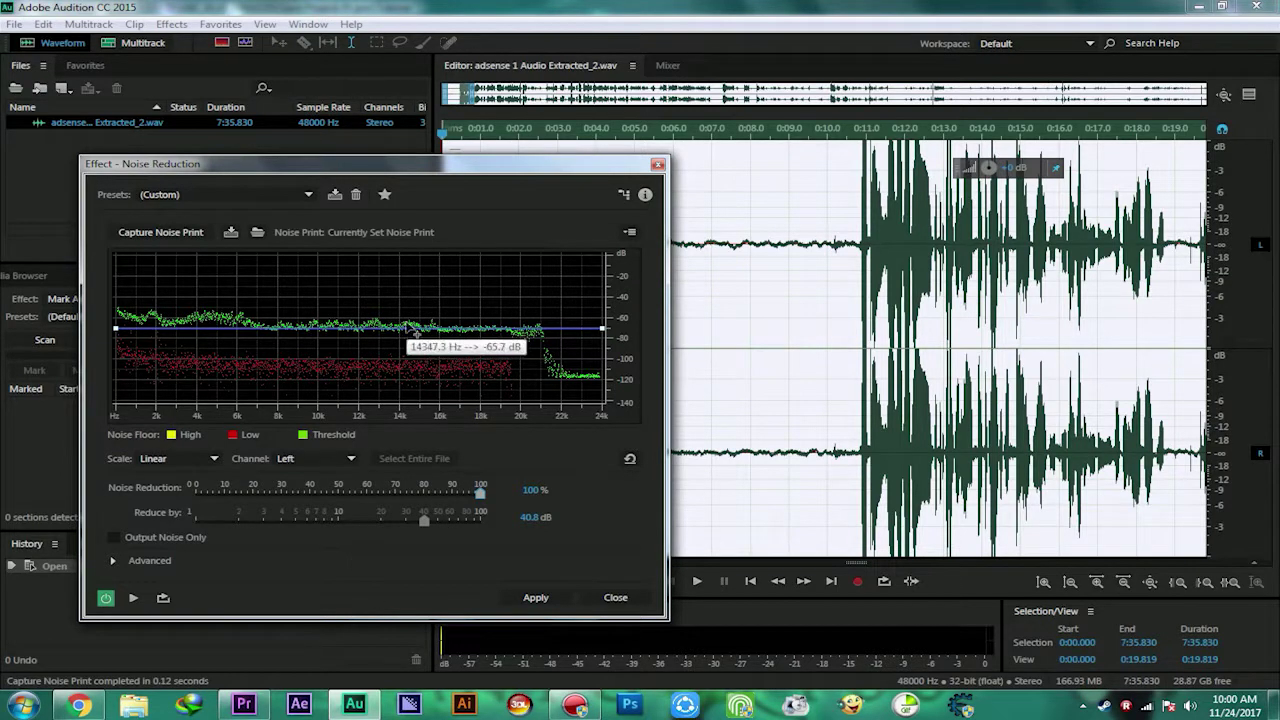
left_click_drag(501, 175, 540, 205)
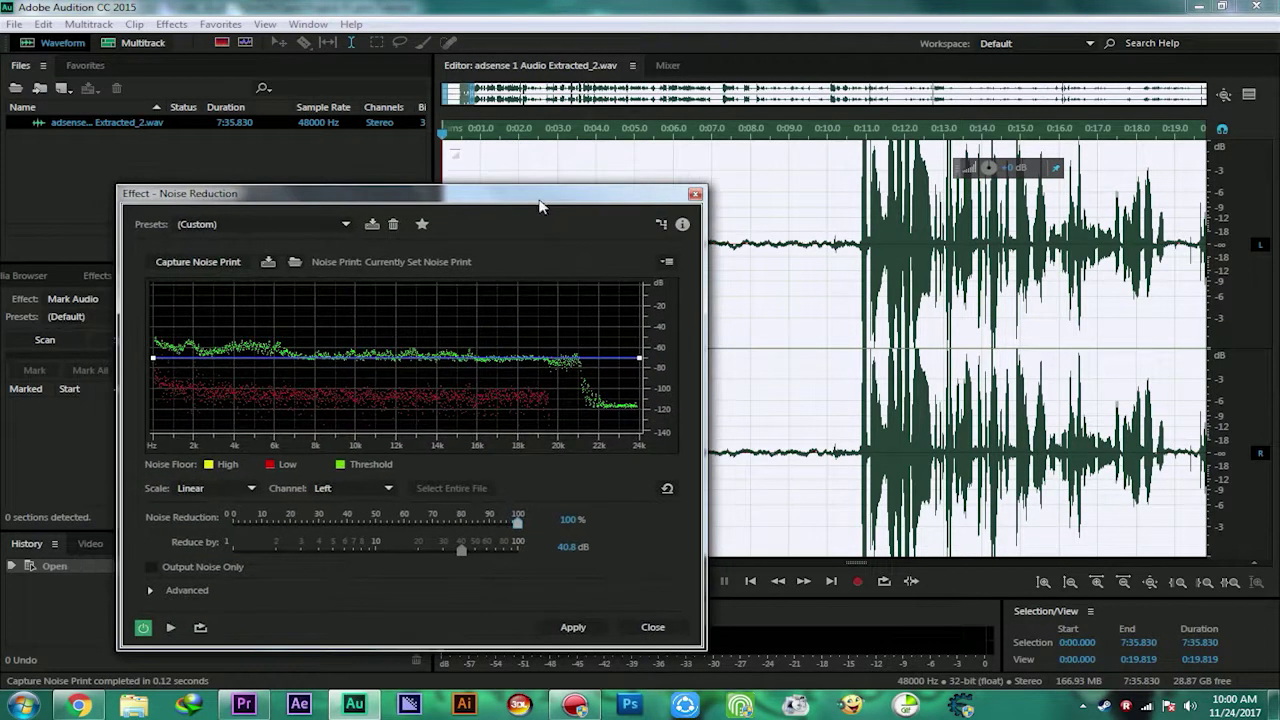
Preview the noise reduction on the voice-free opening from 0:00.000 and across the start of the voice from about 0:10.5.
left_click(436, 140)
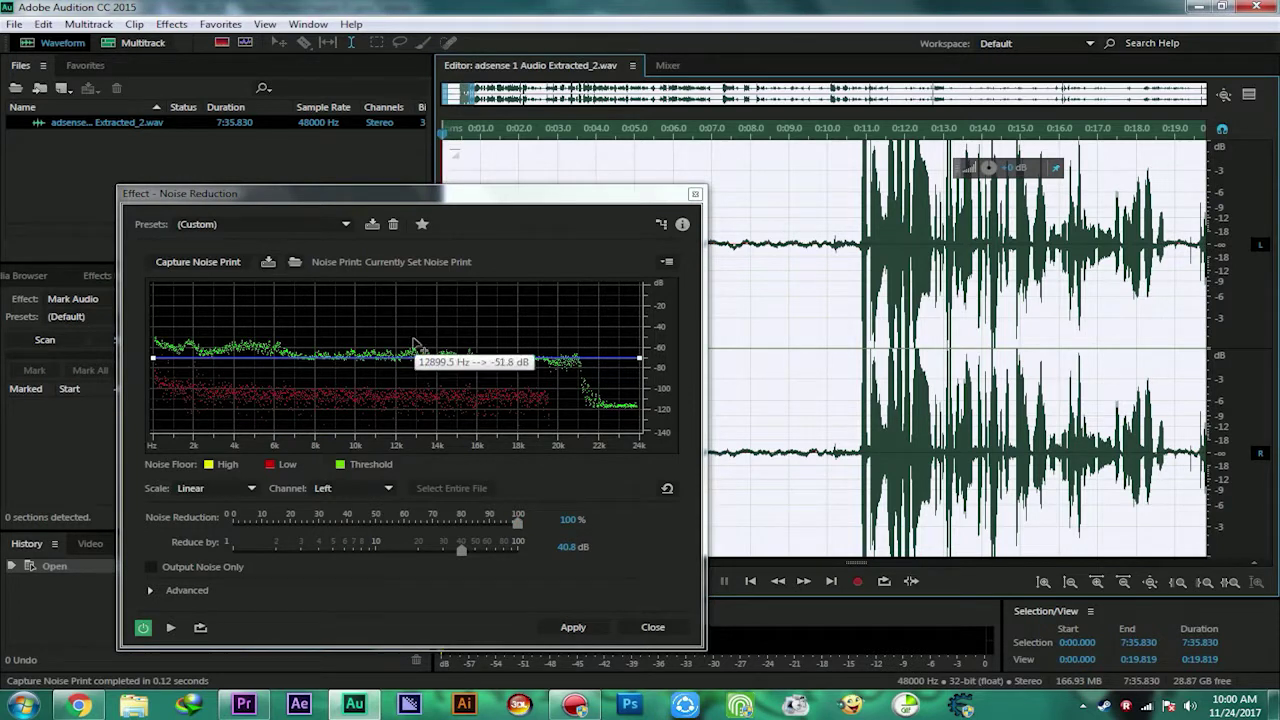
left_click(172, 628)
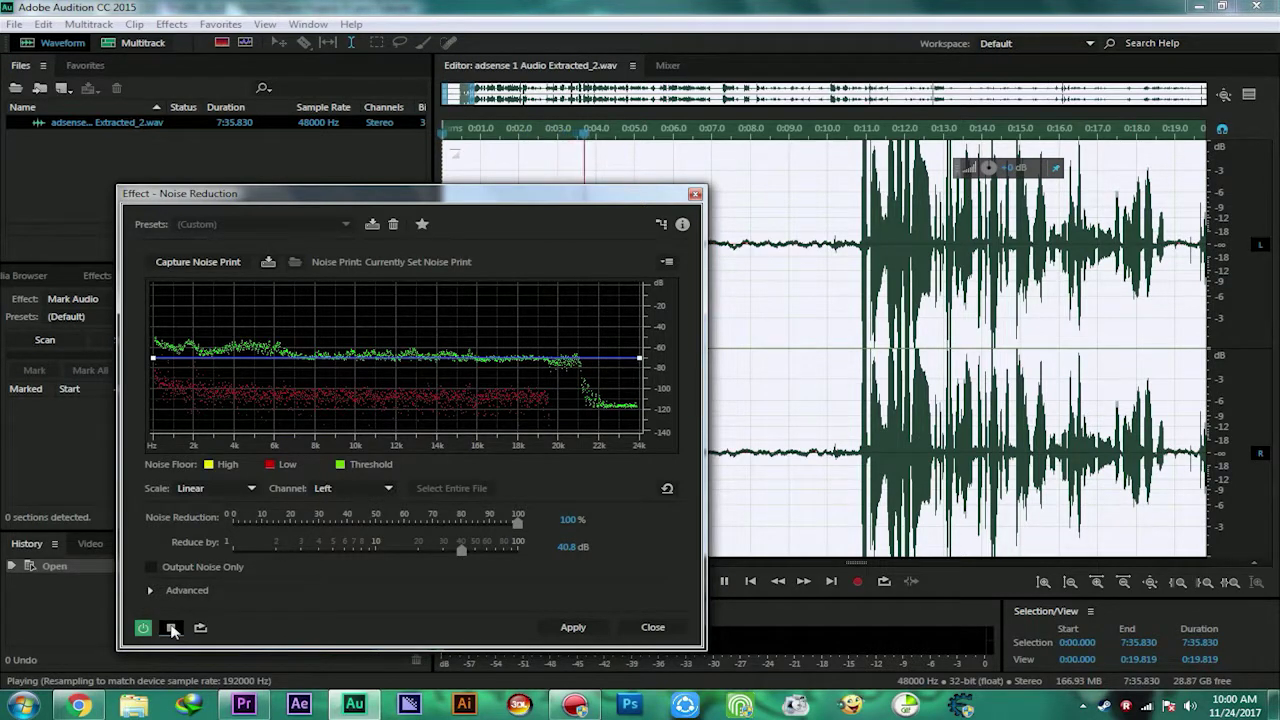
left_click(172, 628)
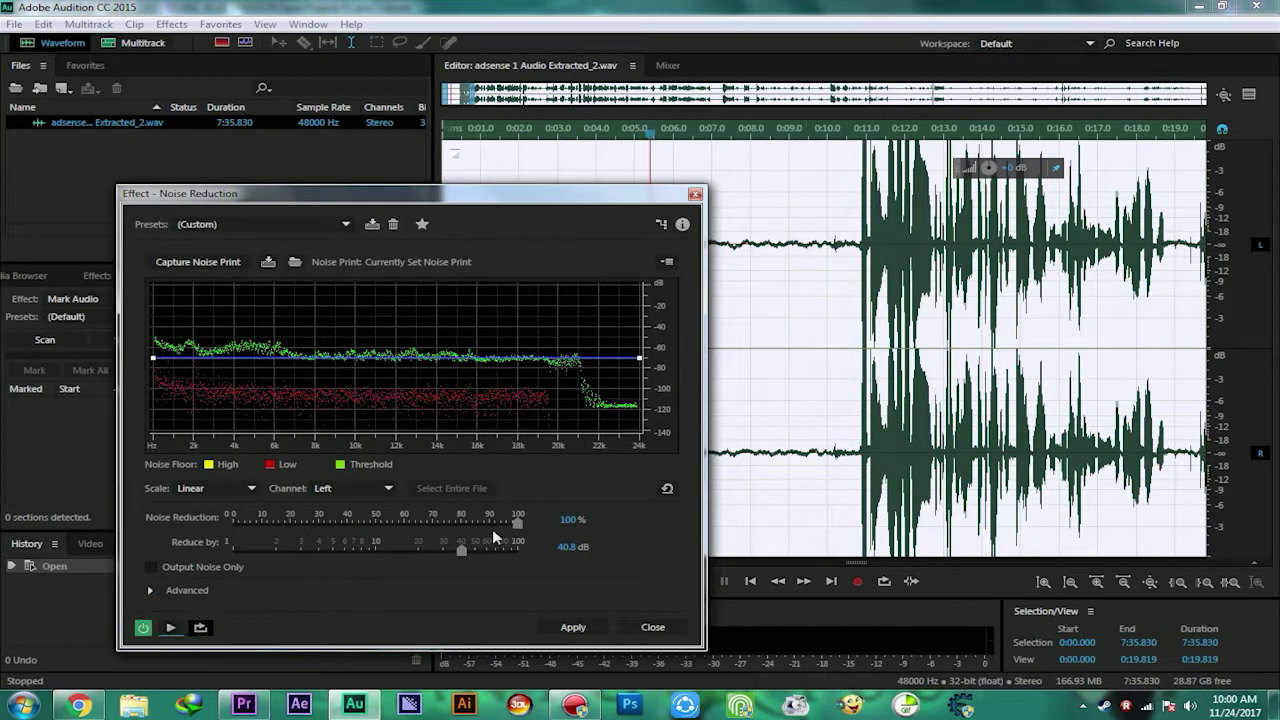
left_click(848, 134)
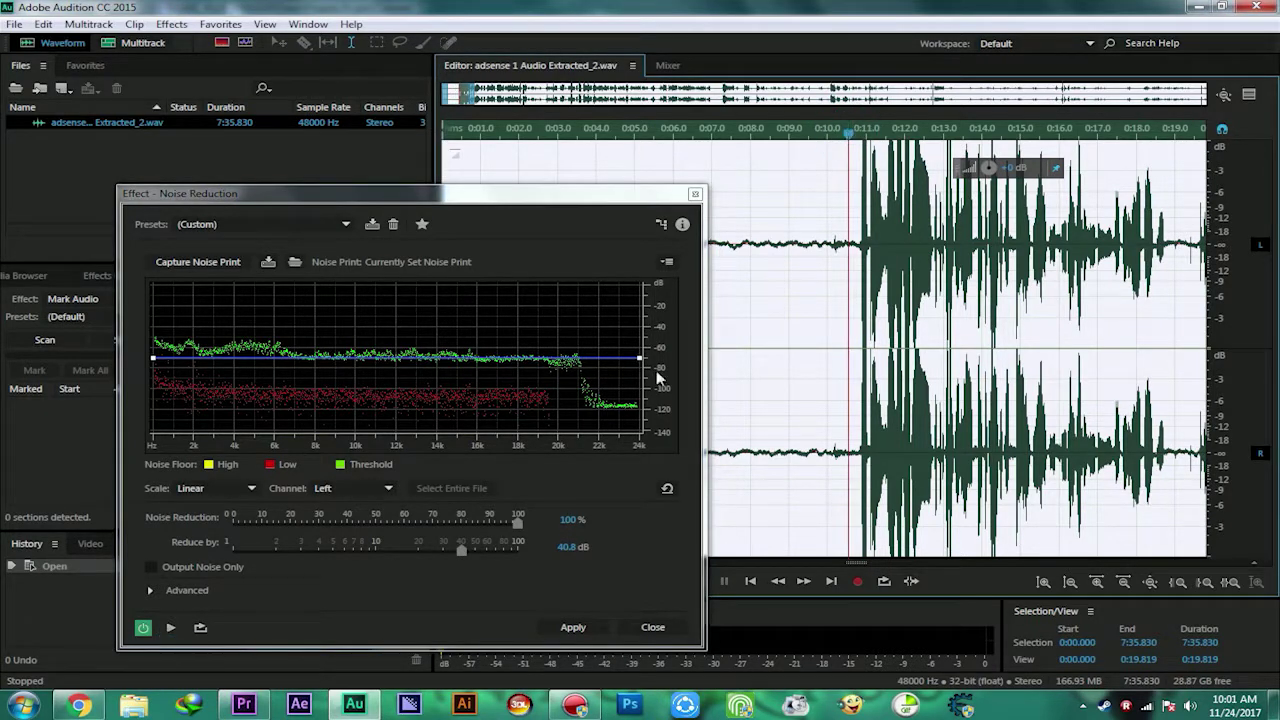
left_click(177, 625)
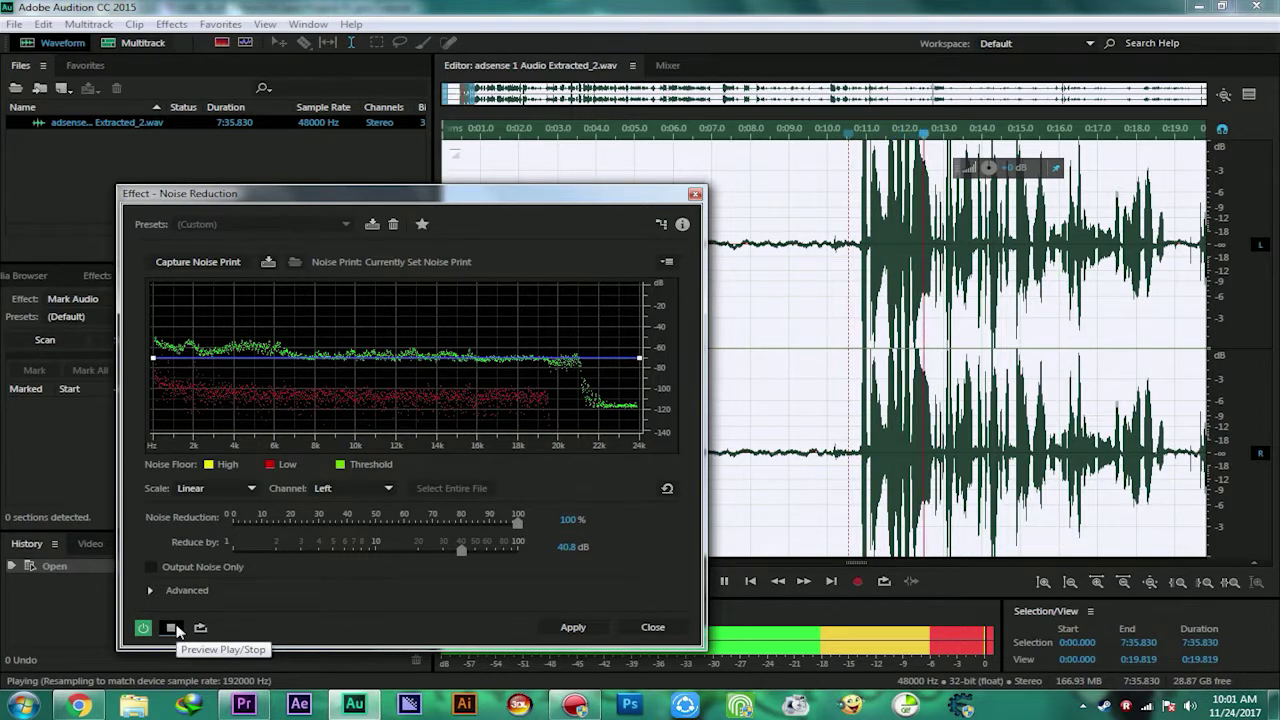
left_click(176, 625)
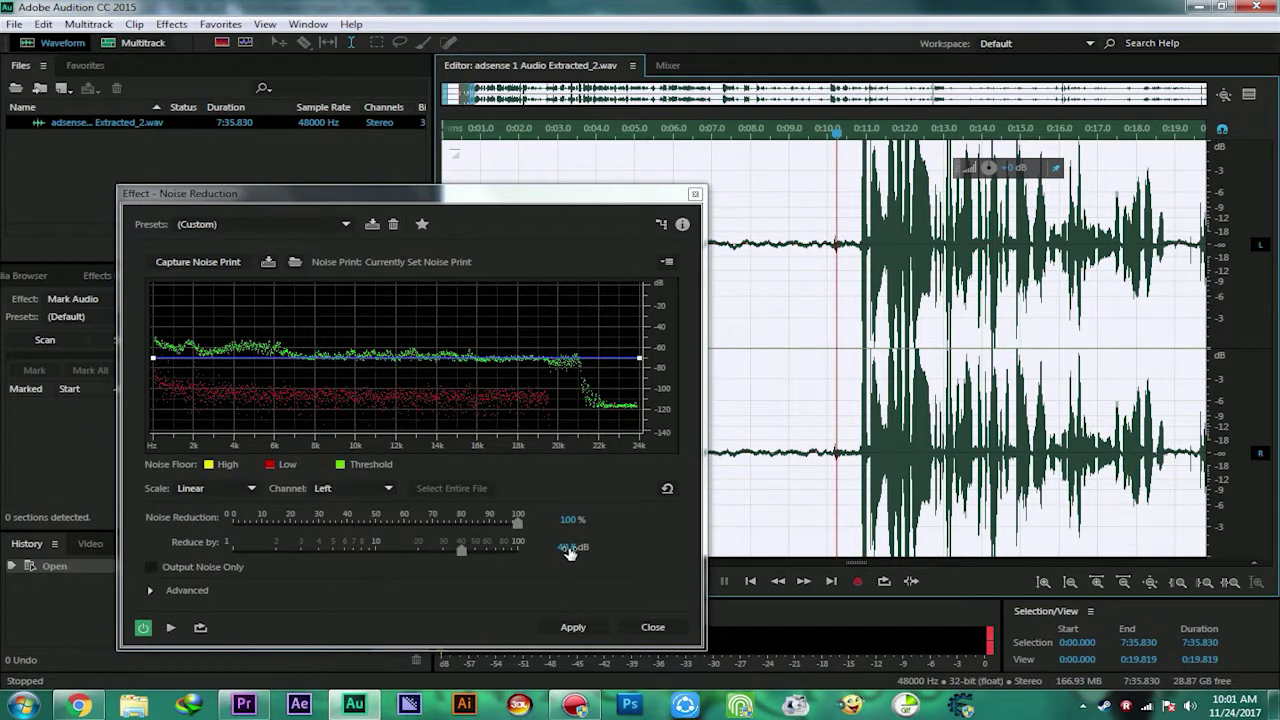
Apply the noise reduction to the whole file at 100% with a 40.8 dB reduction.
left_click(447, 134)
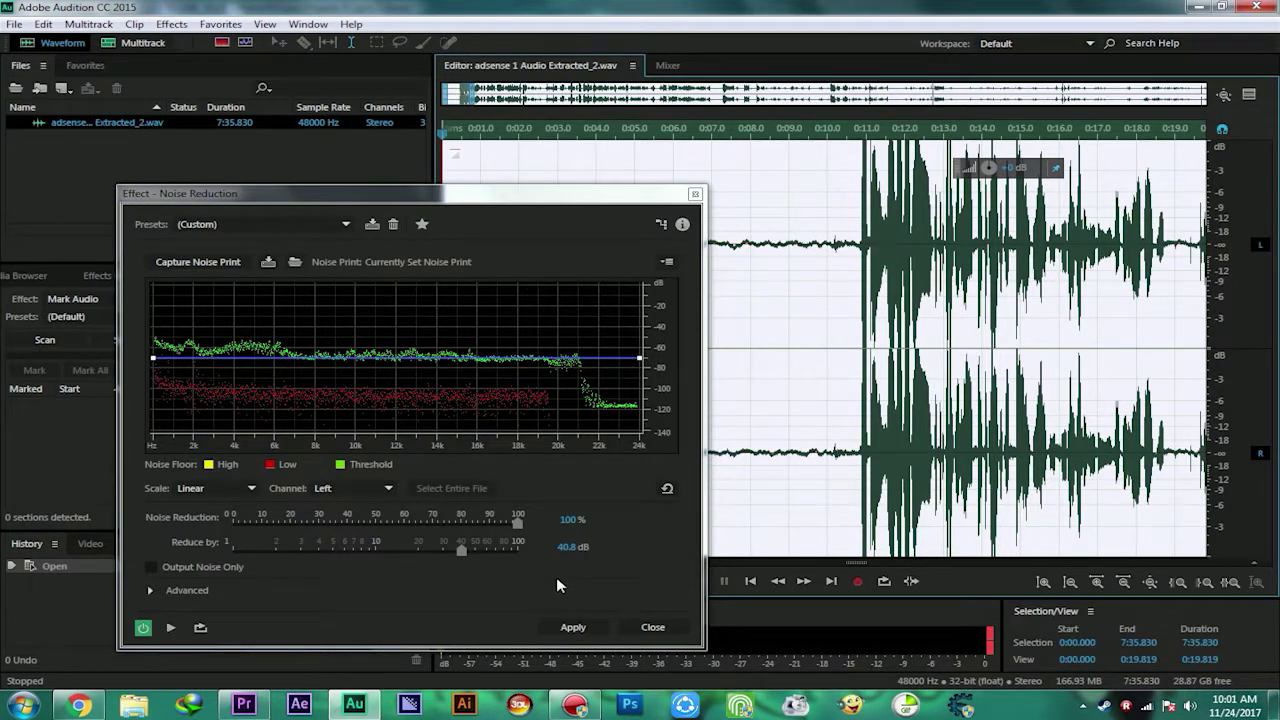
left_click(574, 629)
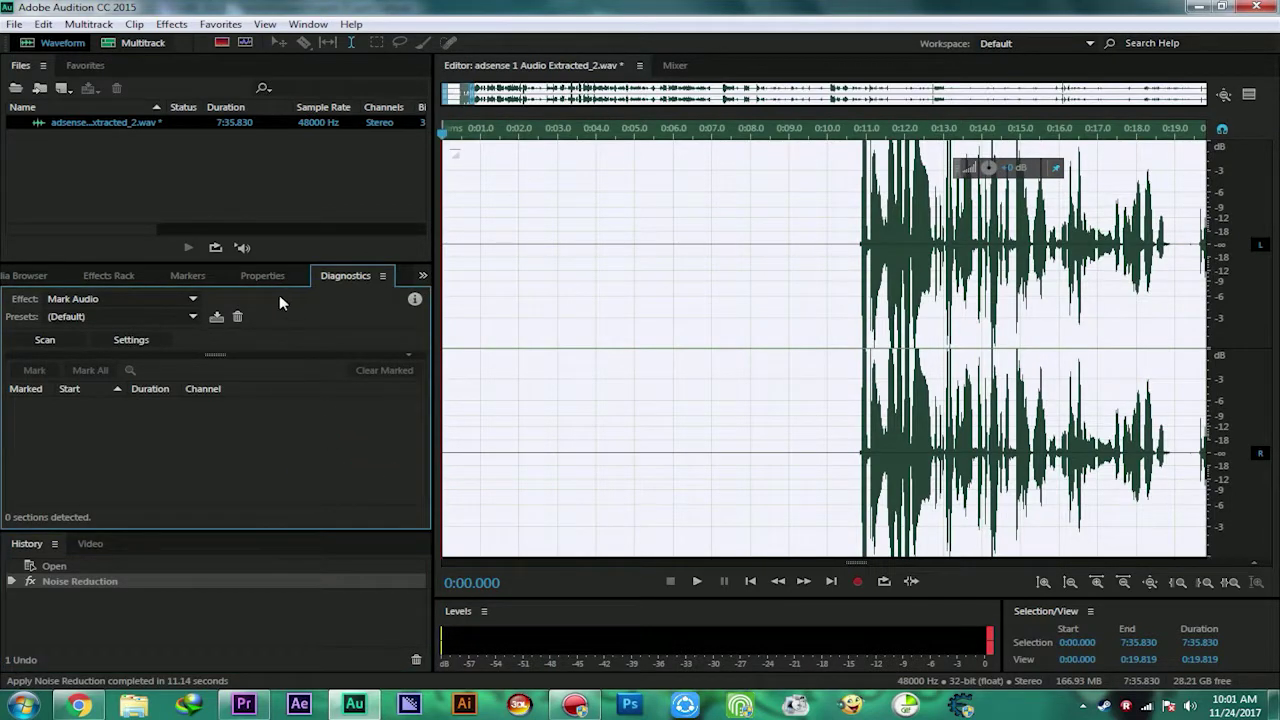
left_click(117, 275)
Save the cleaned audio over adsense 1 Audio Extracted_2.wav and close Audition to return to Premiere Pro.
left_click(15, 24)
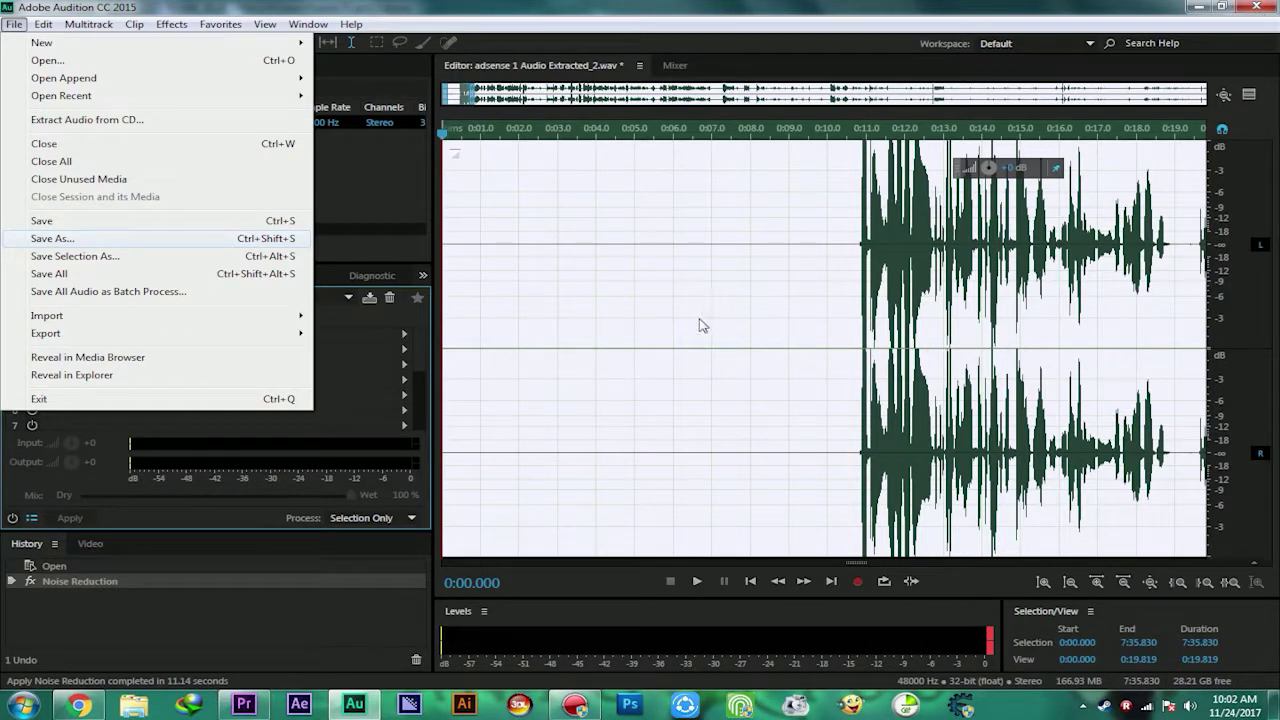
left_click(250, 221)
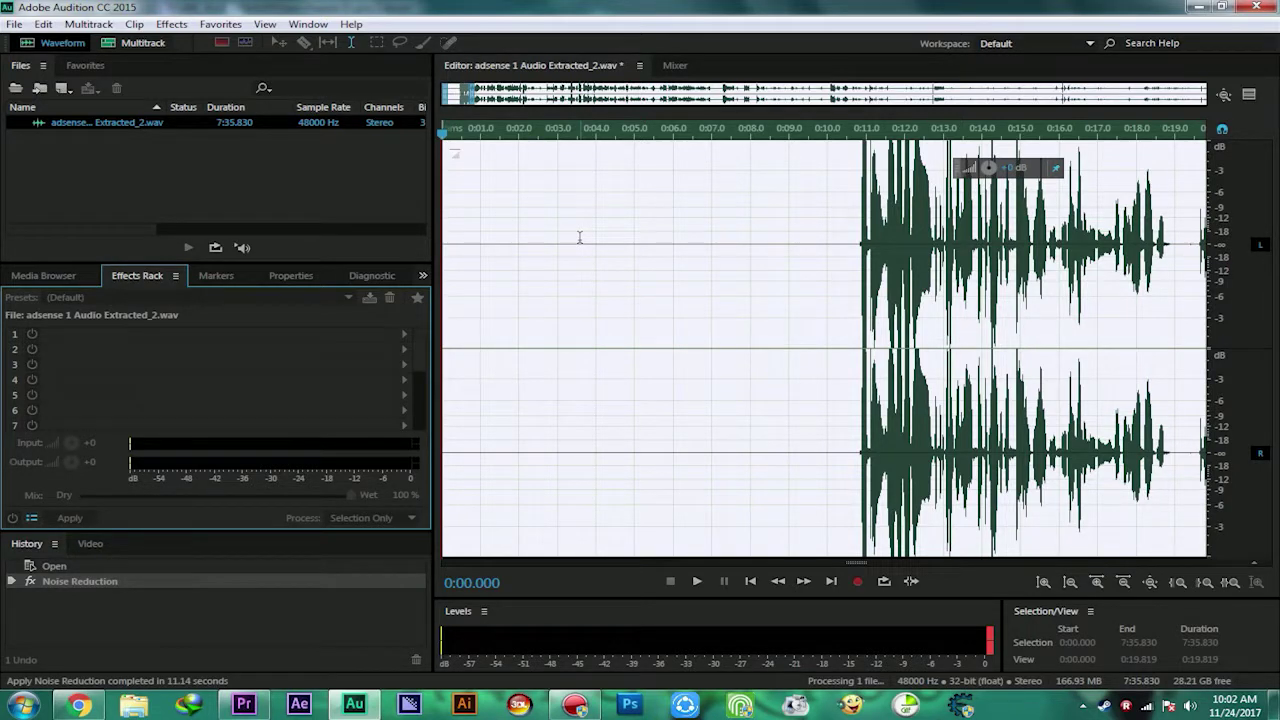
left_click(1256, 7)
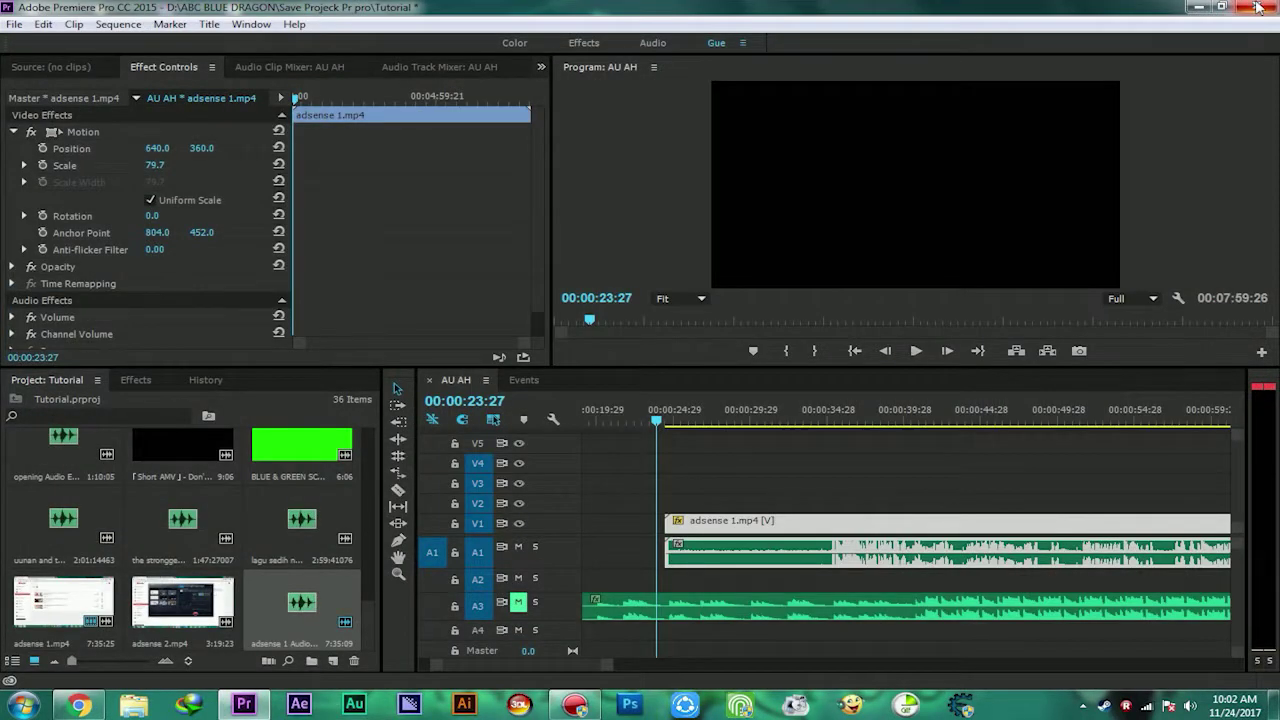
Deselect the adsense 1.mp4 clip and play its updated audio across the start of the voice from about 00:00:35:00.
left_click(617, 510)
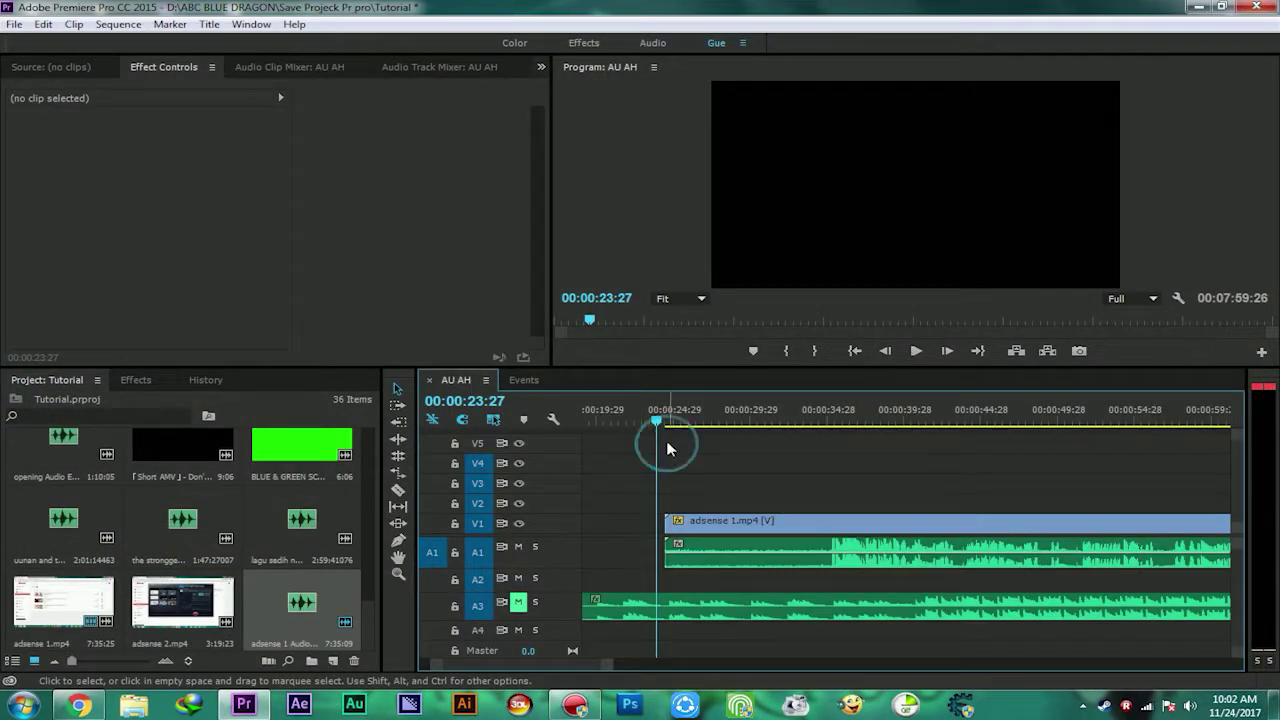
left_click_drag(658, 425, 656, 425)
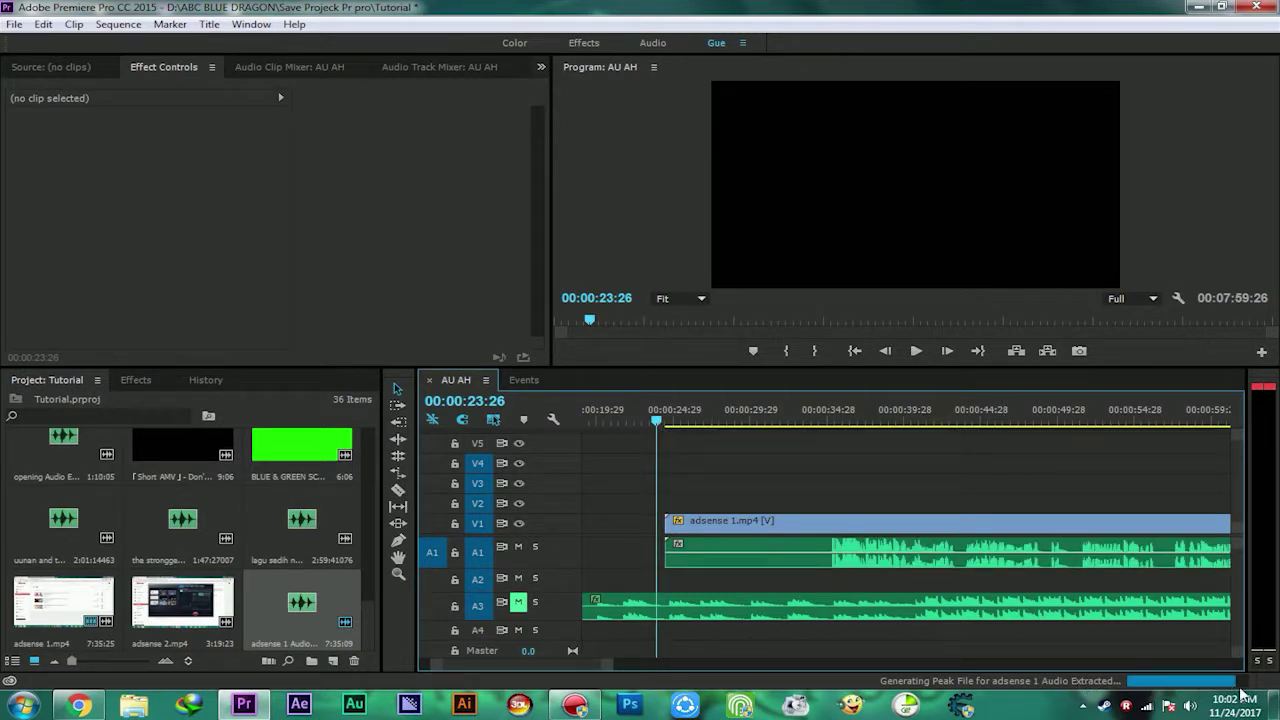
scroll(366, 607, "up", 2)
scroll(366, 607, "down", 1)
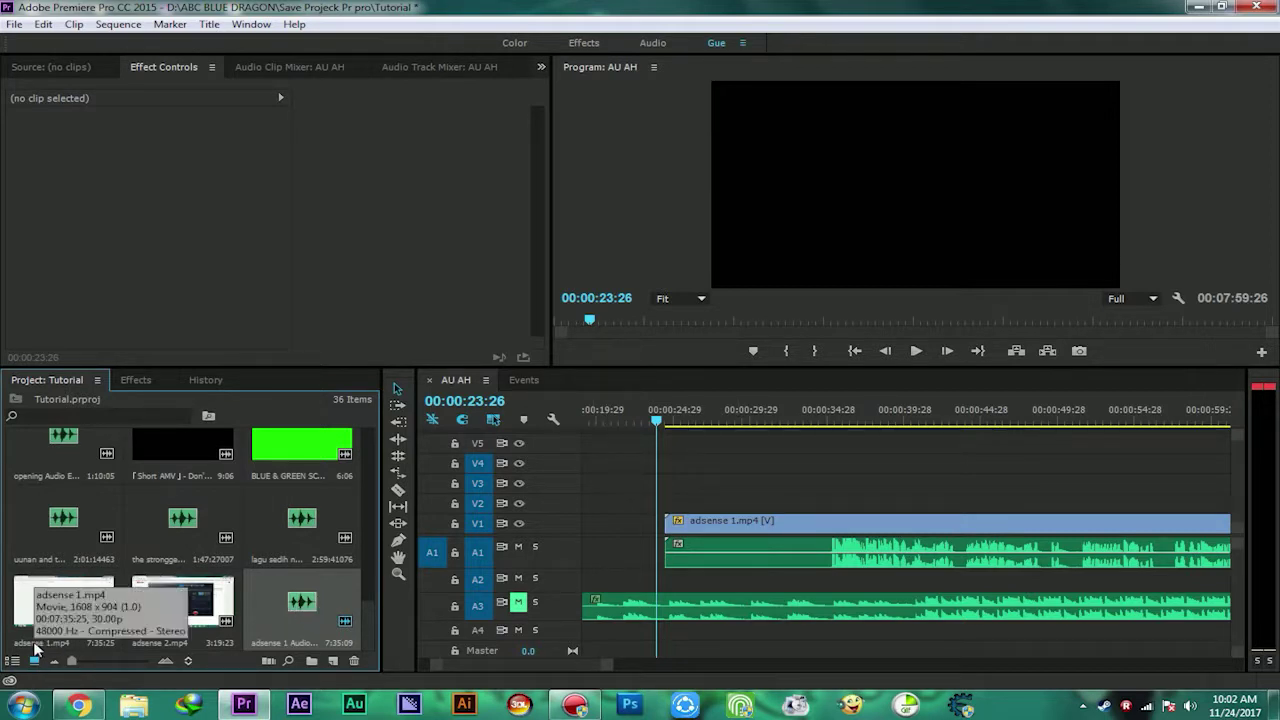
left_click(817, 421)
left_click_drag(816, 415, 750, 431)
key("space")
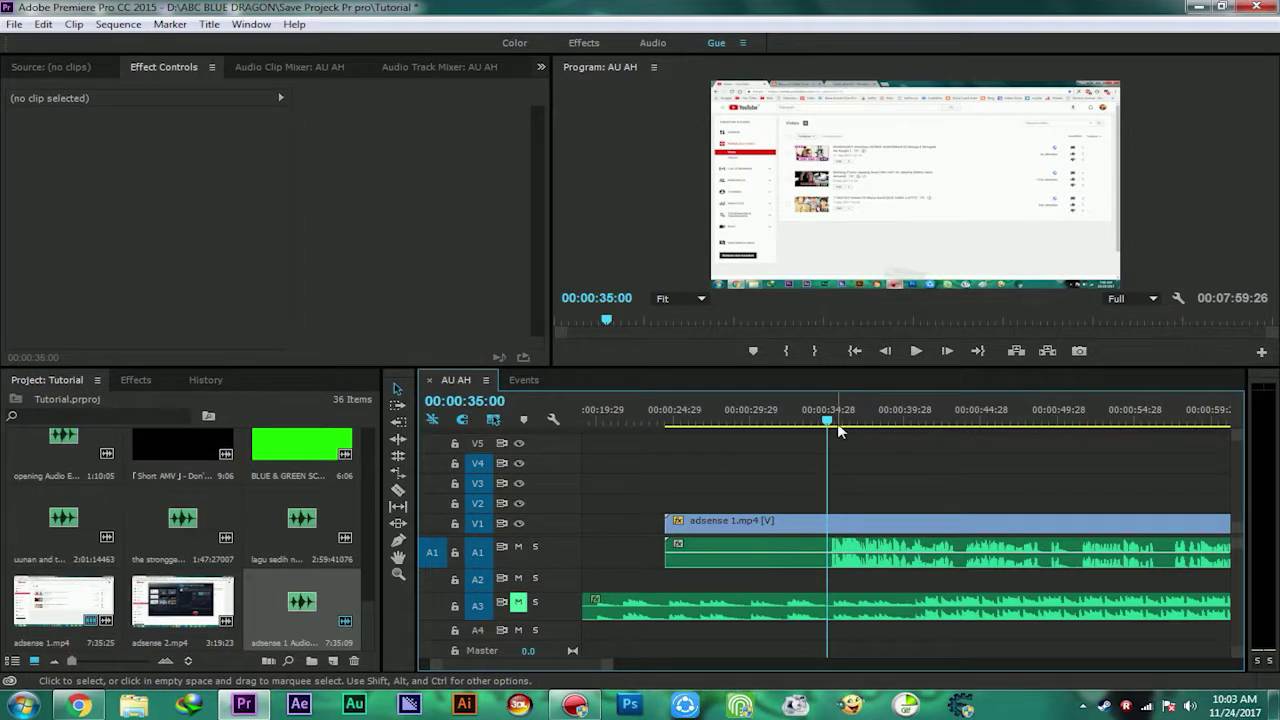
key("space")
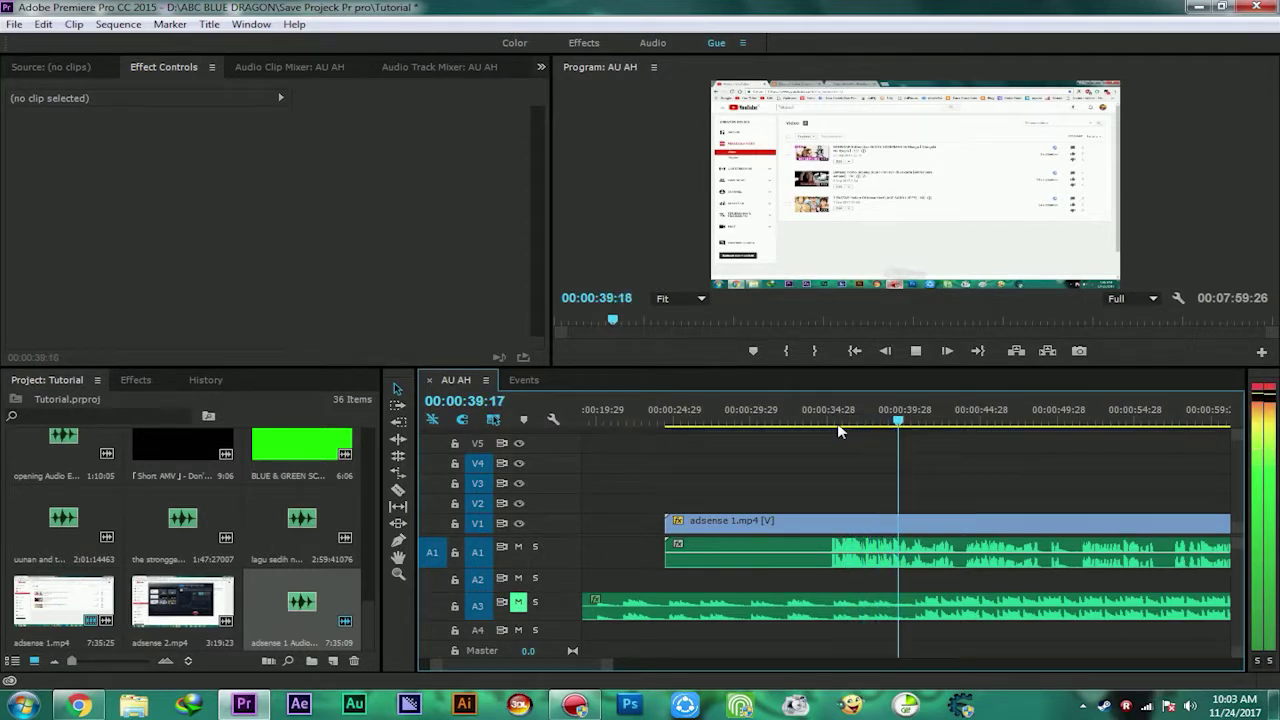
key("space")
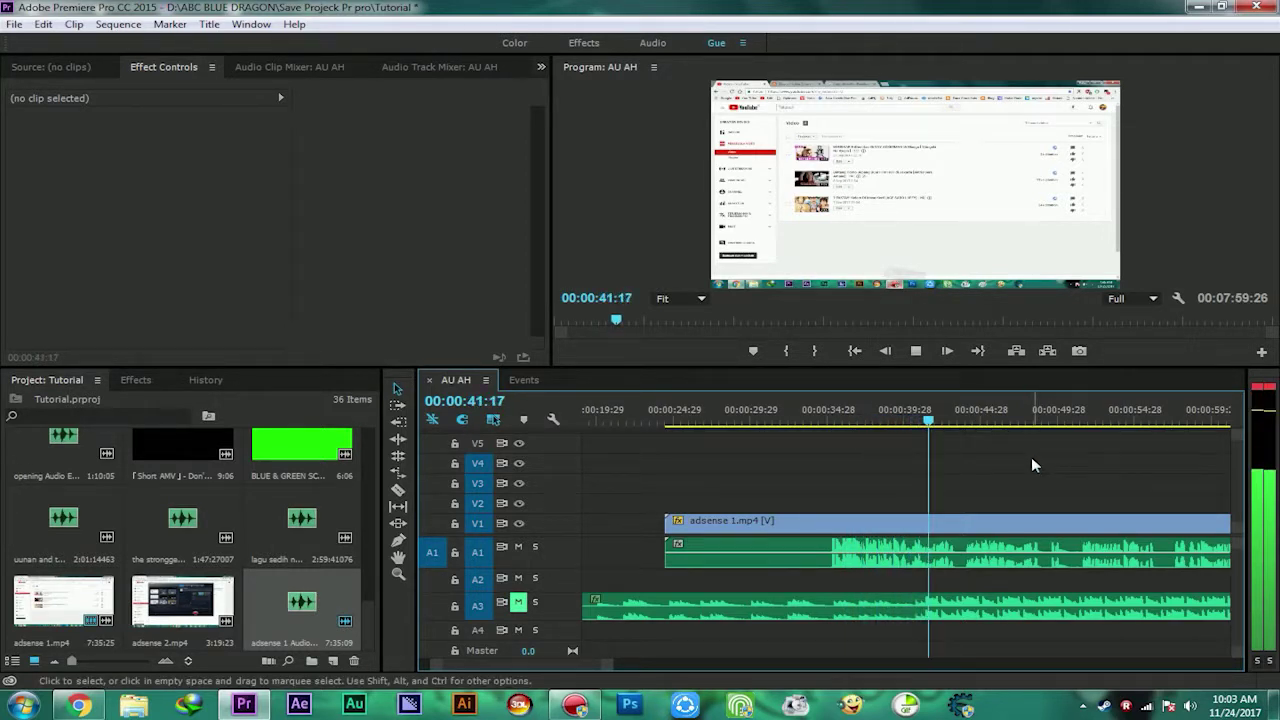
Replay the cleaned voice from about 00:00:42:17 to hear whether background noise remains between phrases.
left_click_drag(953, 421, 945, 421)
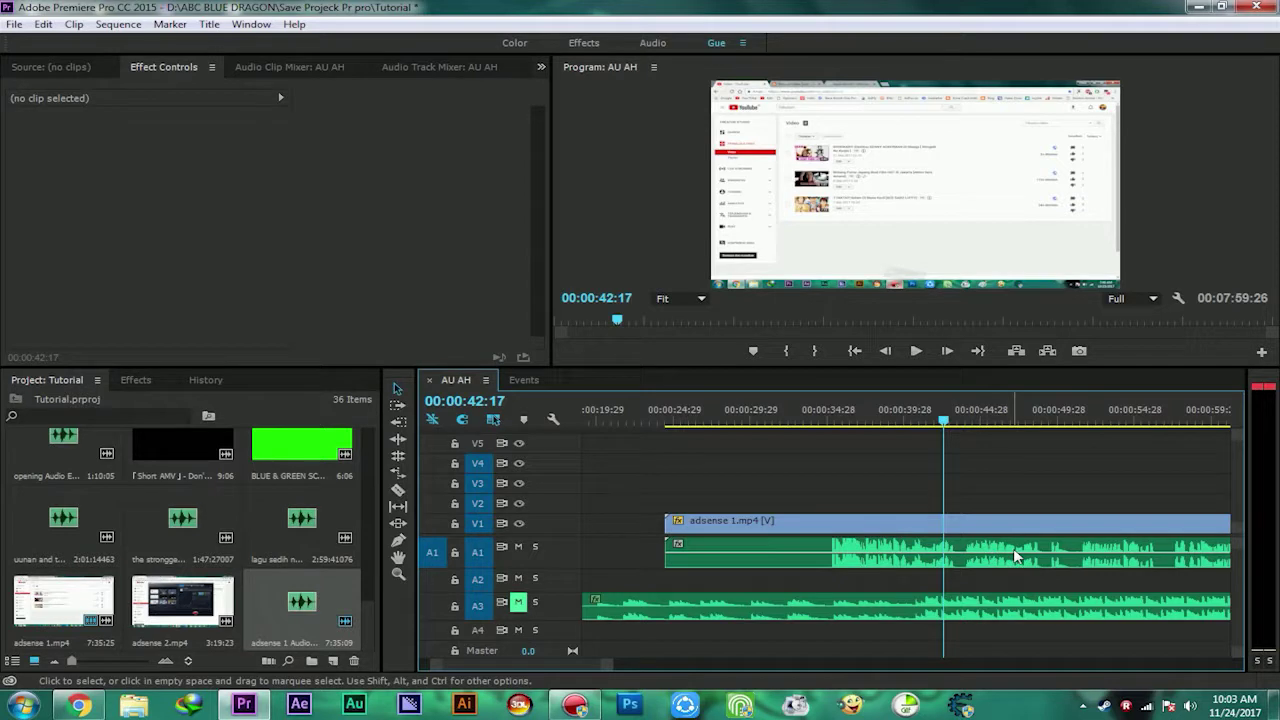
key("space")
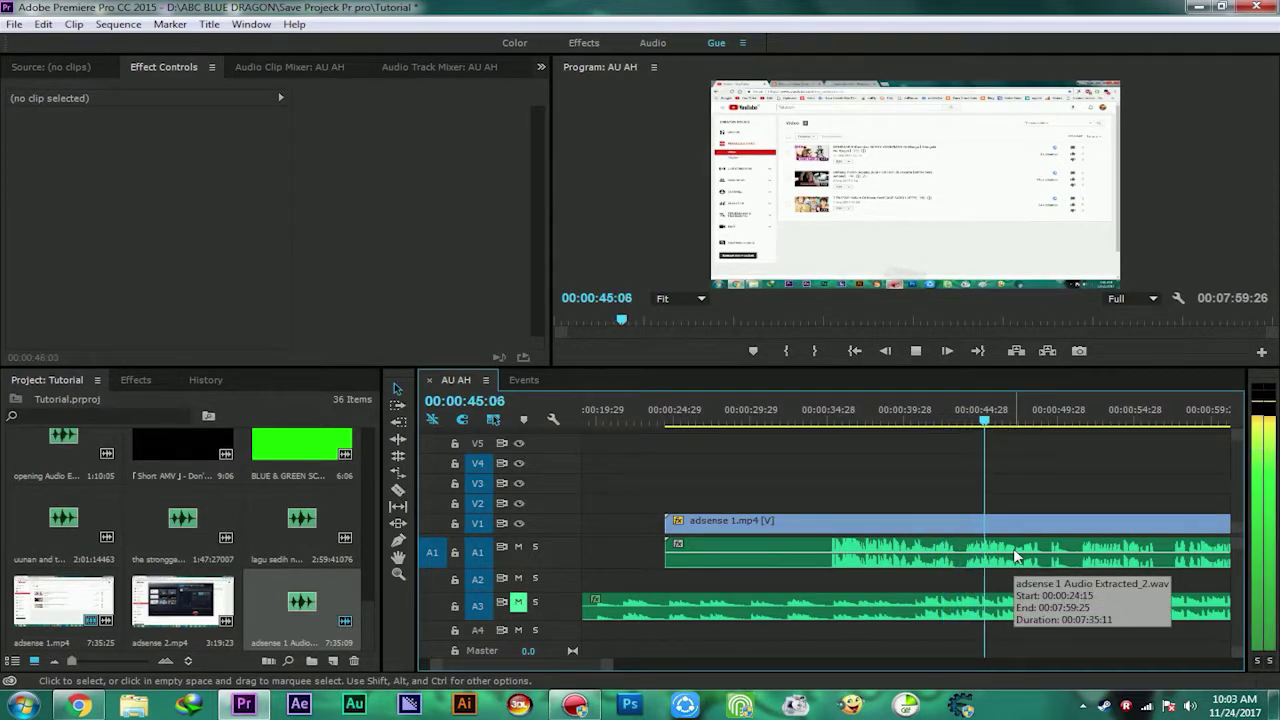
key("space")
left_click(935, 418)
key("space")
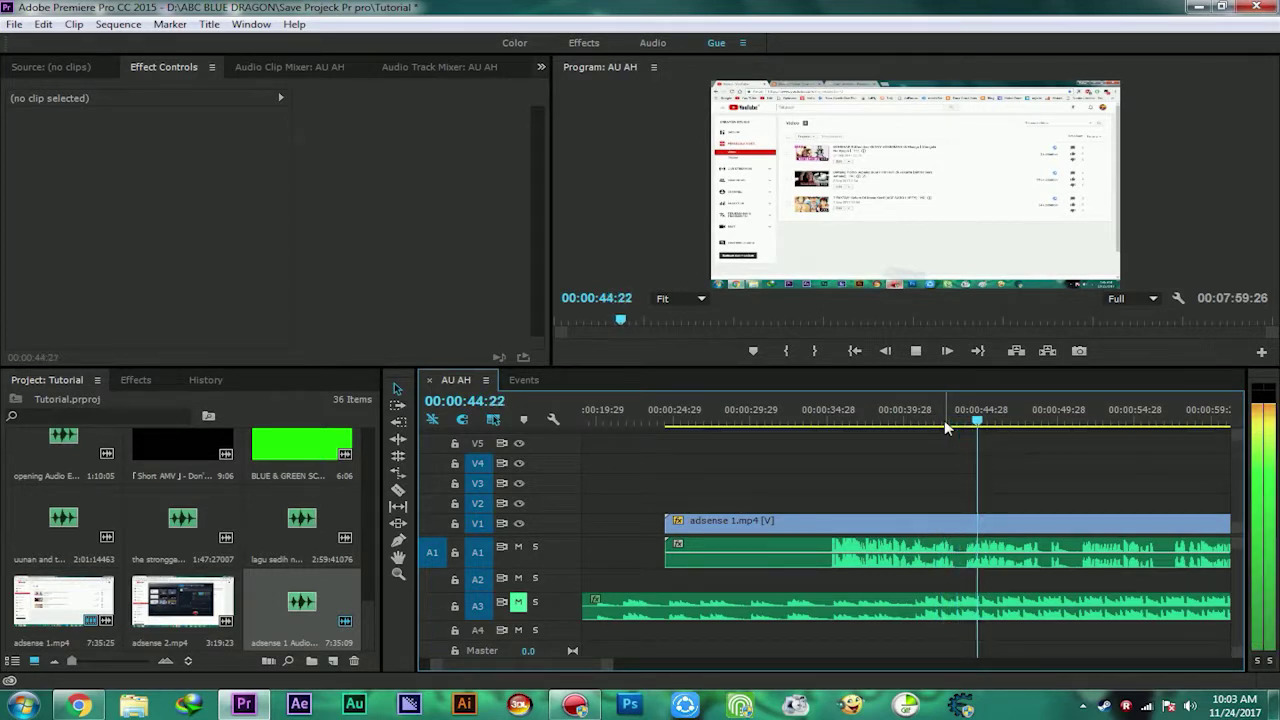
key("space")
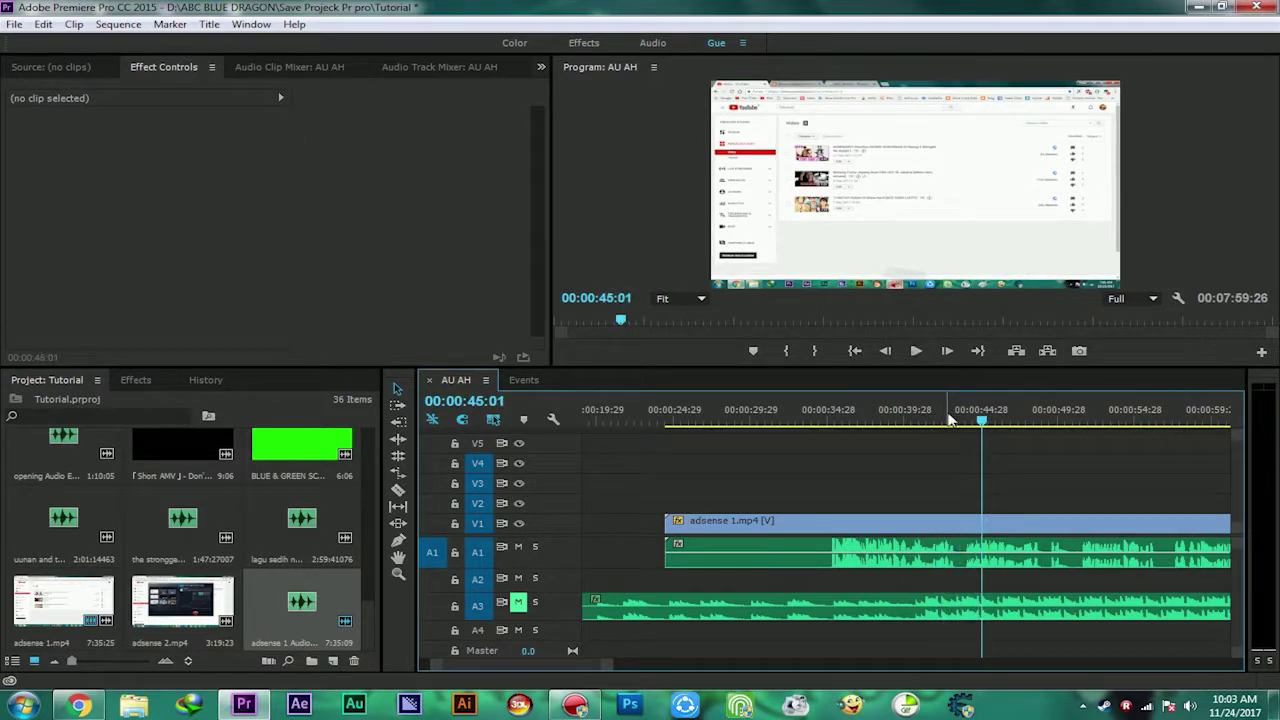